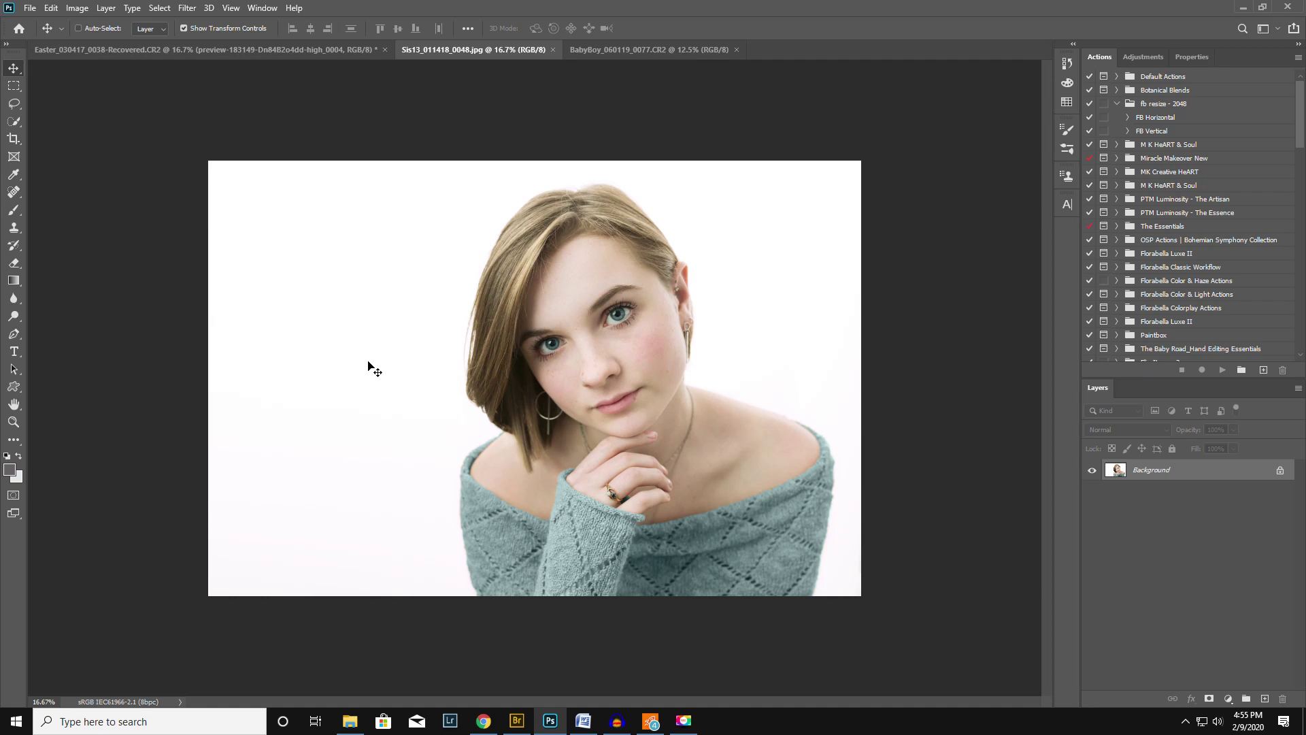
Start placing a linked file and open the Window Curtains folder inside the OverLays folder on drive E:.
click(30, 7)
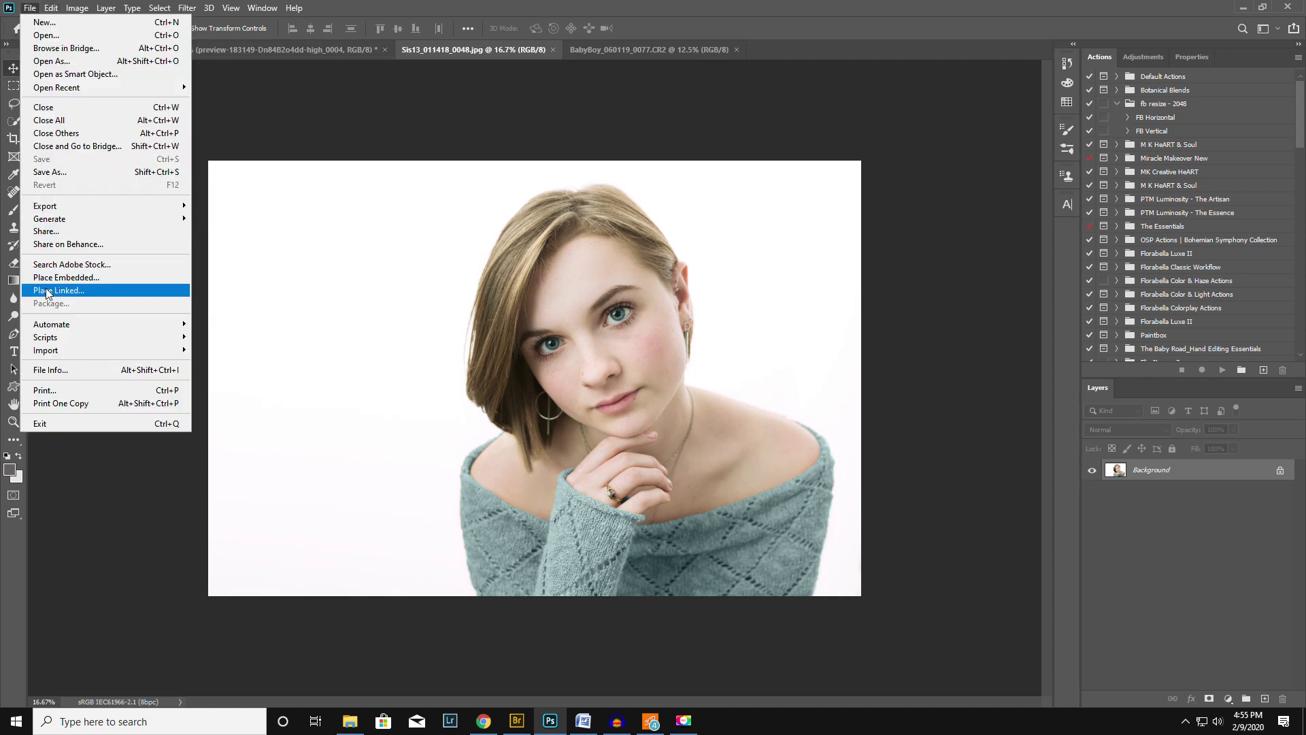
click(100, 290)
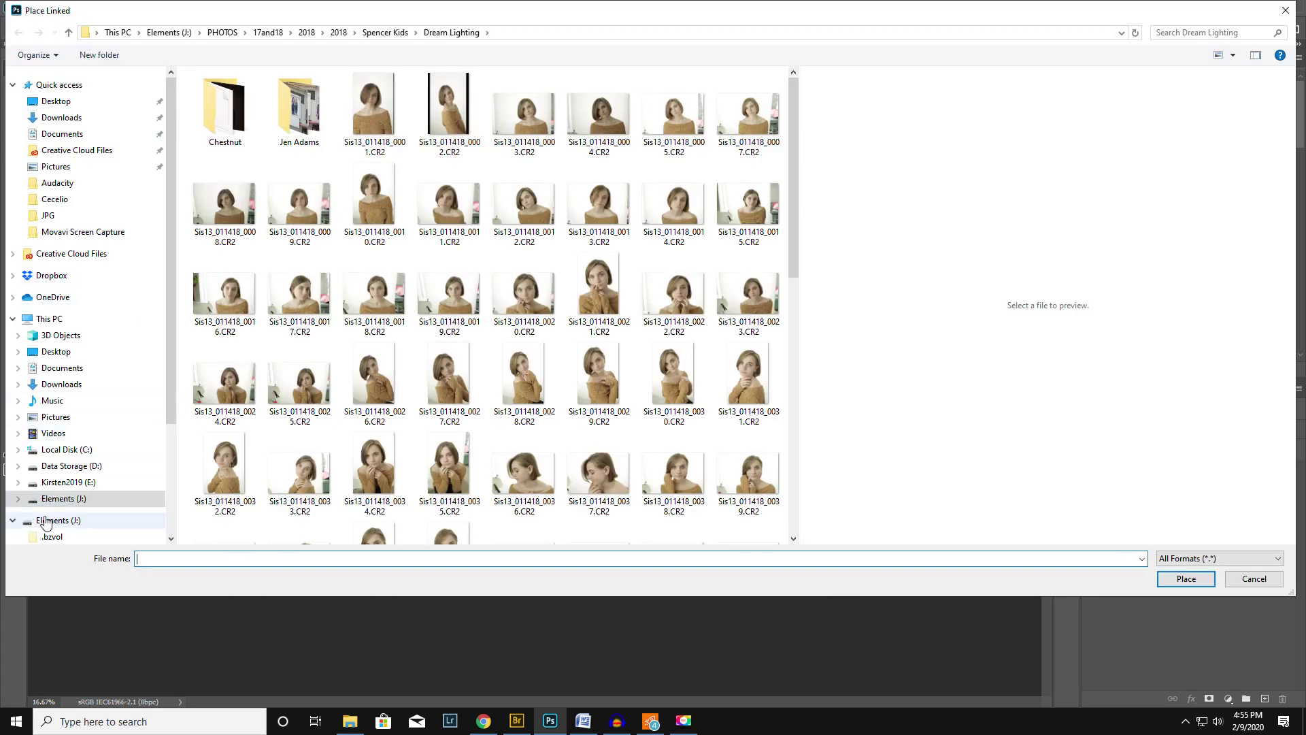
click(68, 500)
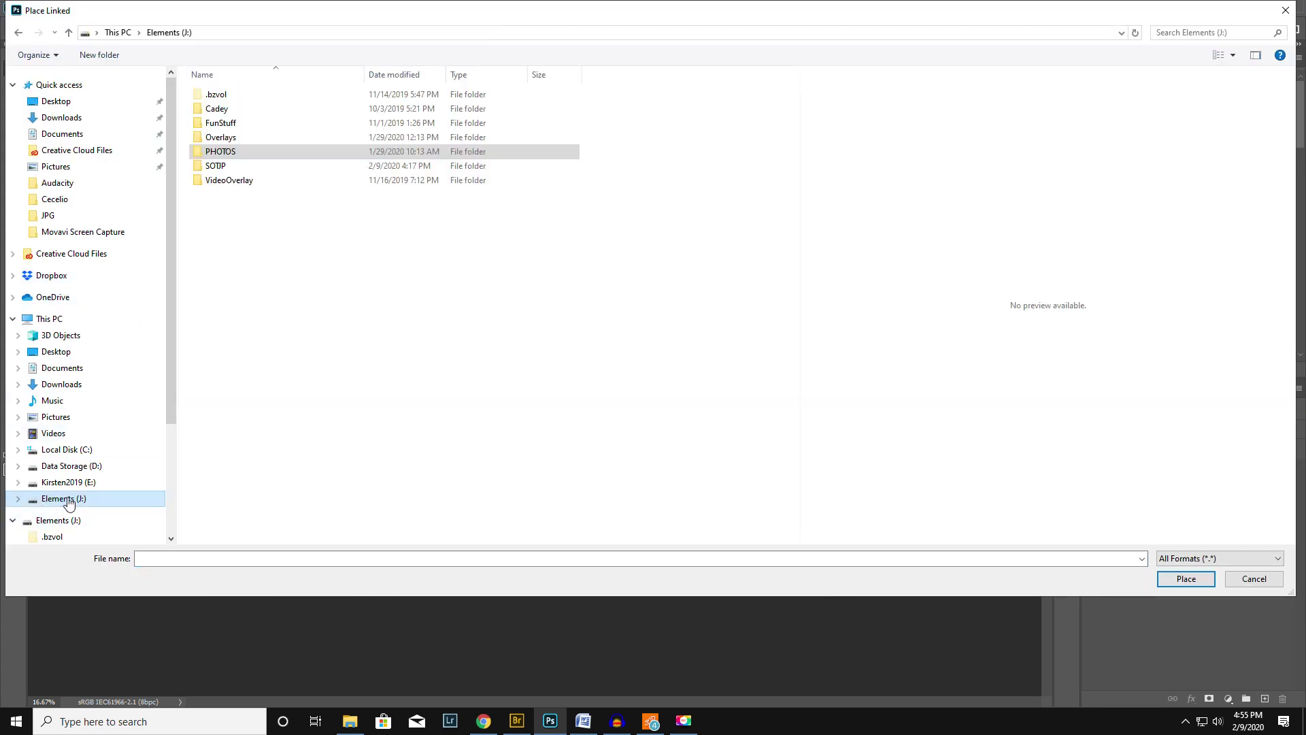
click(251, 137)
double_click(251, 137)
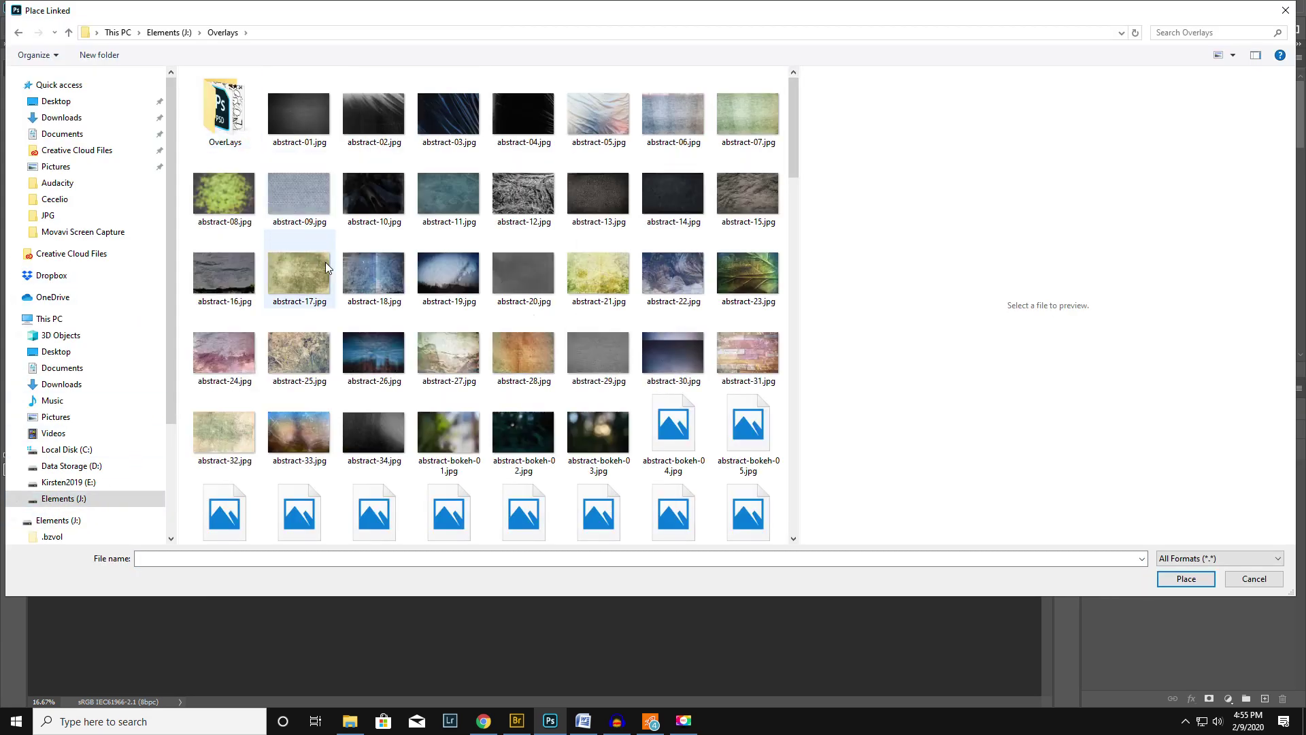
scroll(319, 254, down, 5)
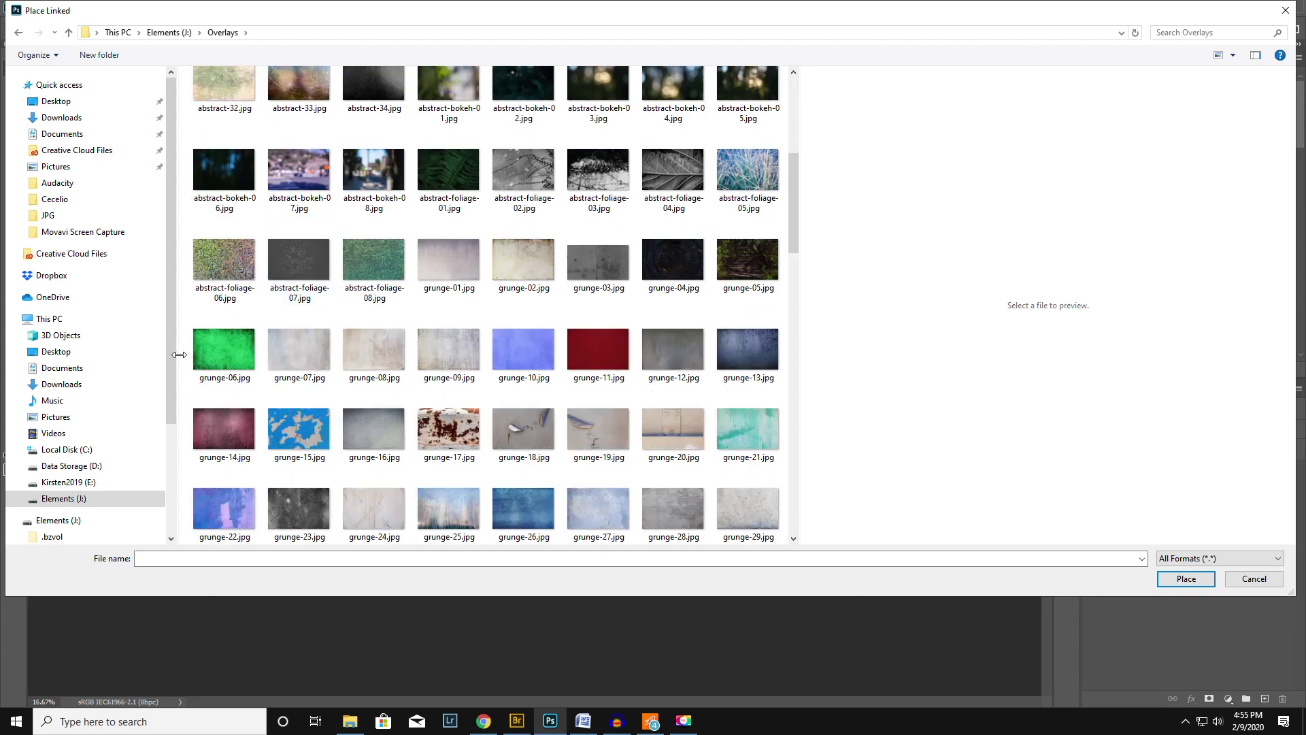
click(70, 482)
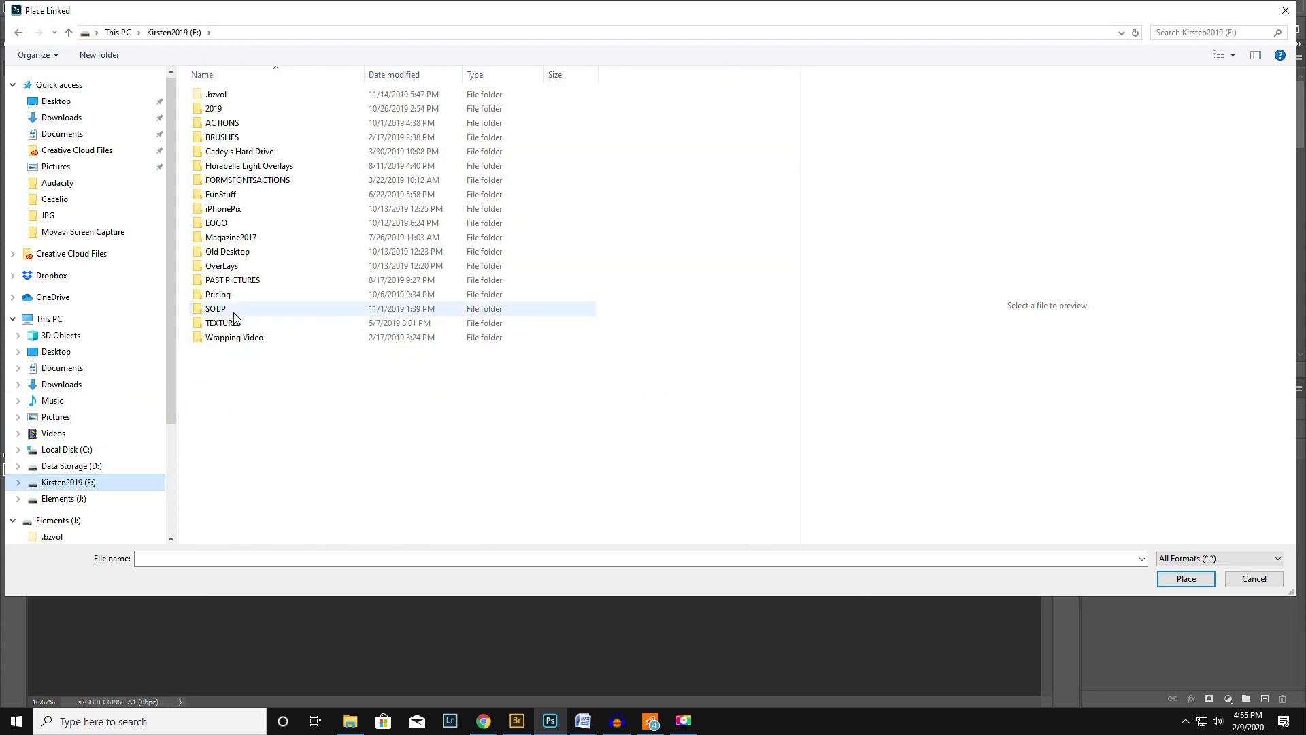
double_click(225, 266)
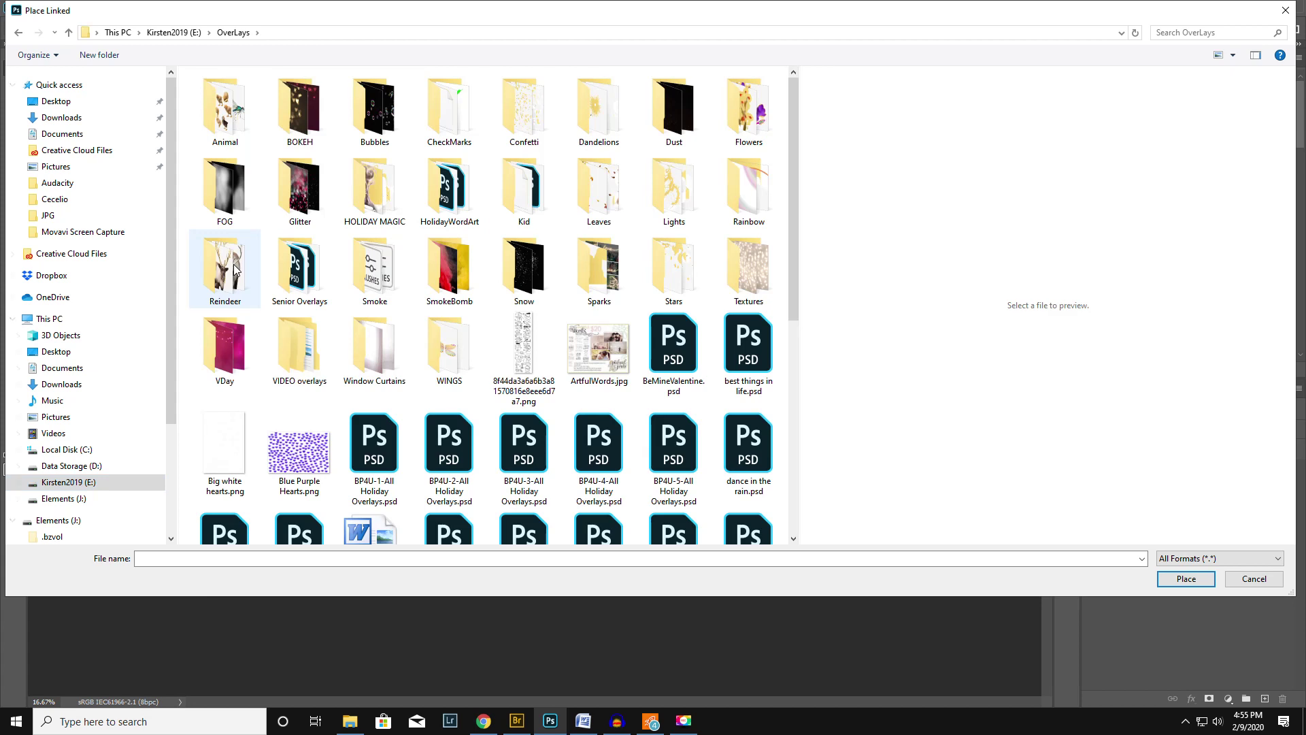
double_click(379, 340)
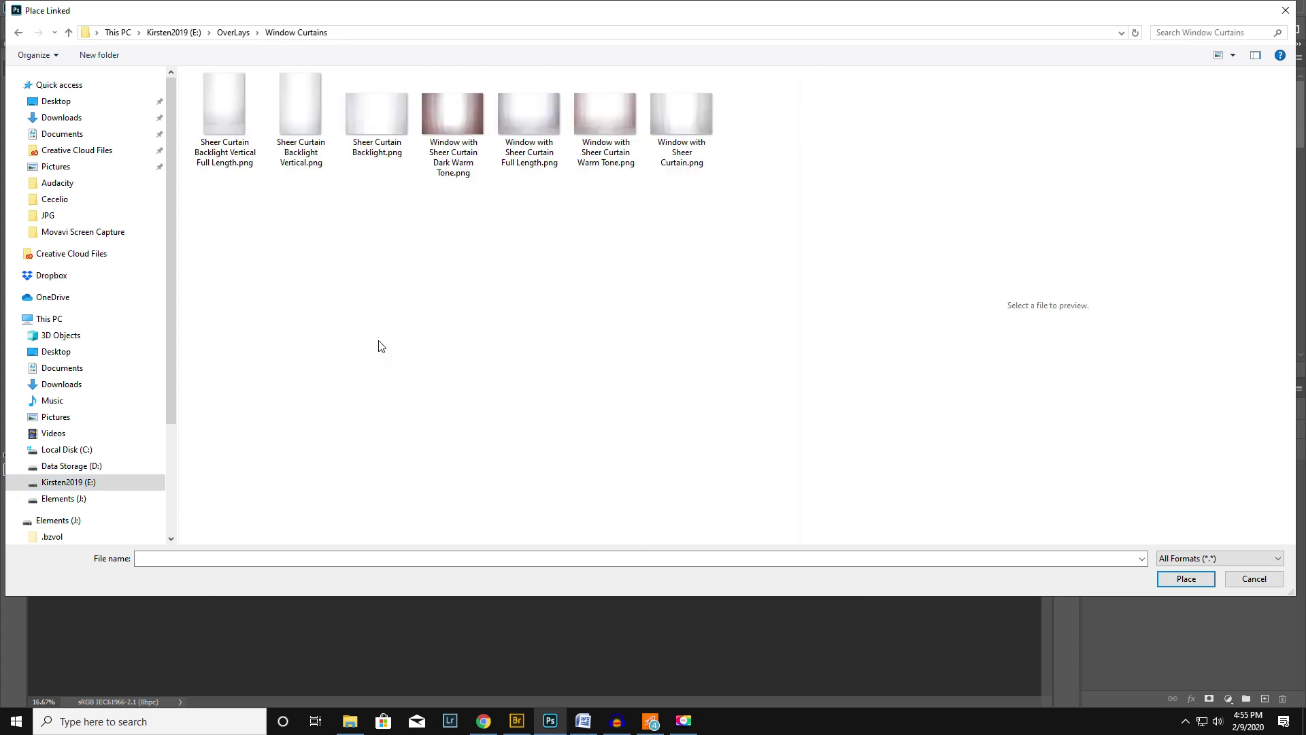
Preview the horizontal curtain overlays and place Sheer Curtain Backlight.png as a linked file.
click(380, 114)
click(678, 112)
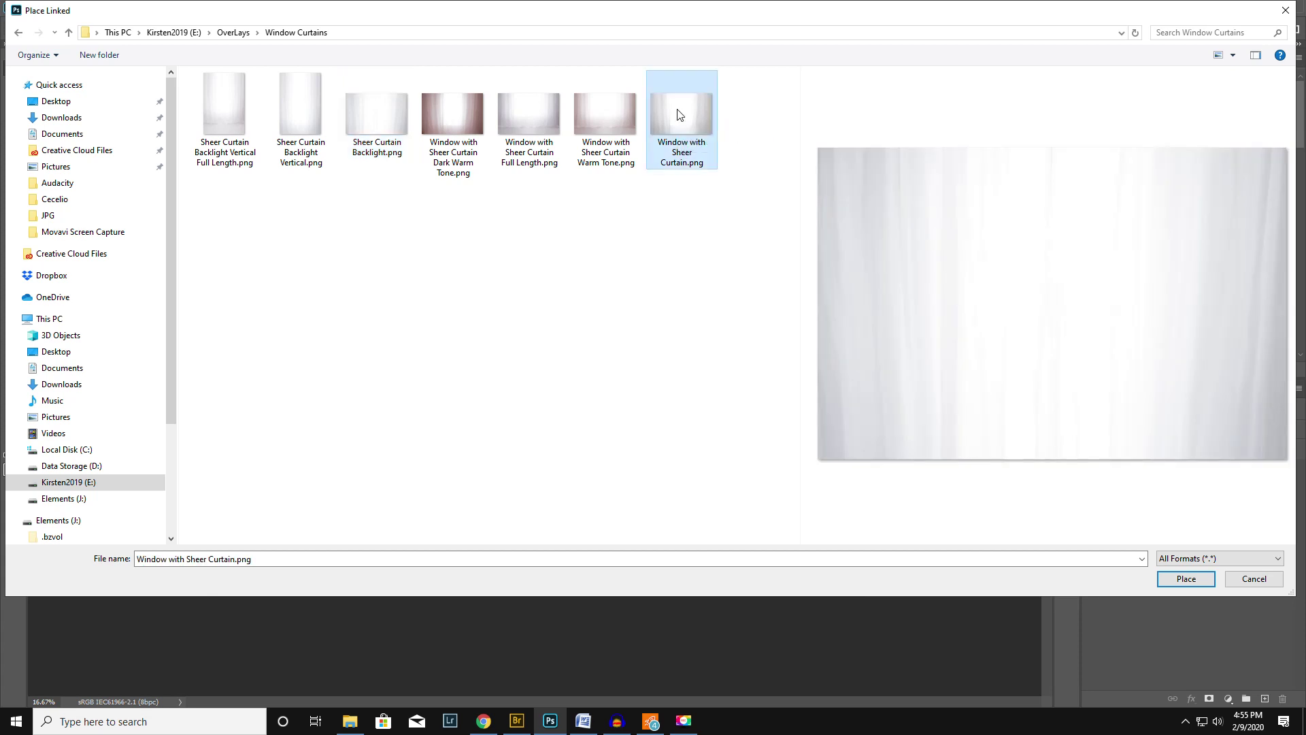
click(373, 116)
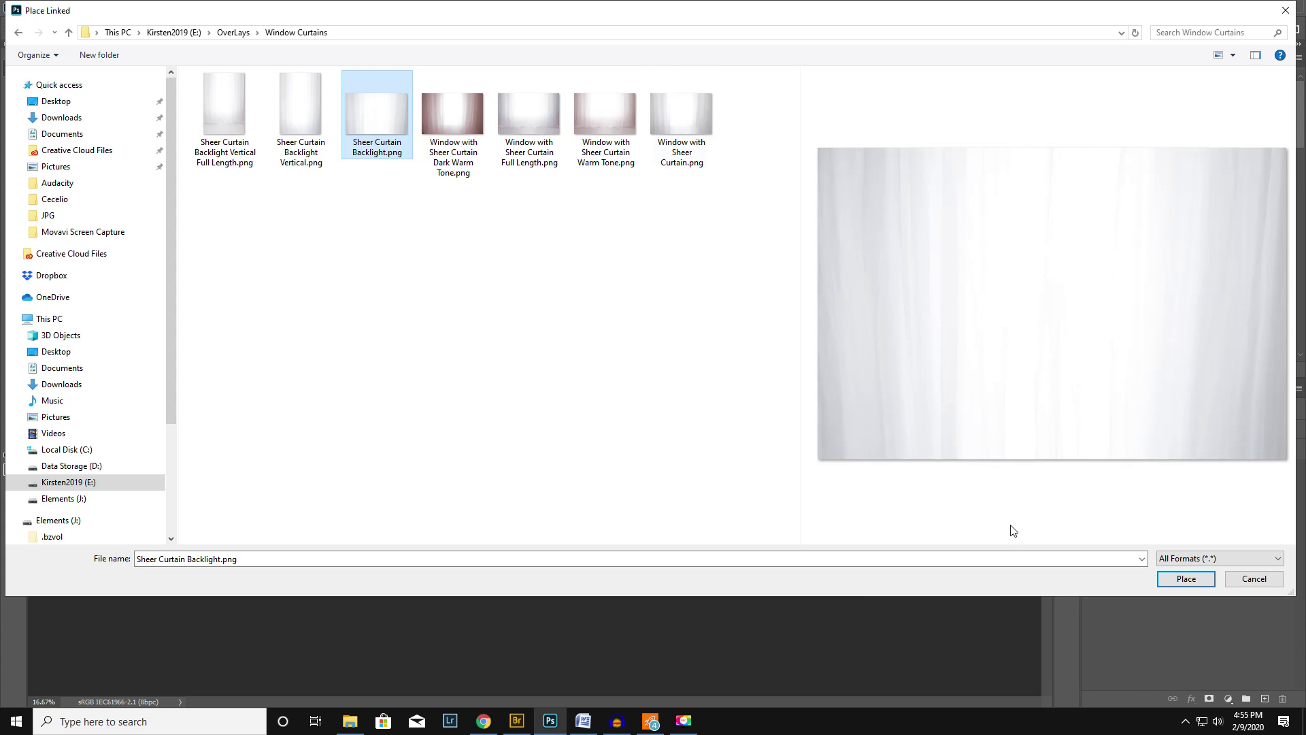
click(1185, 581)
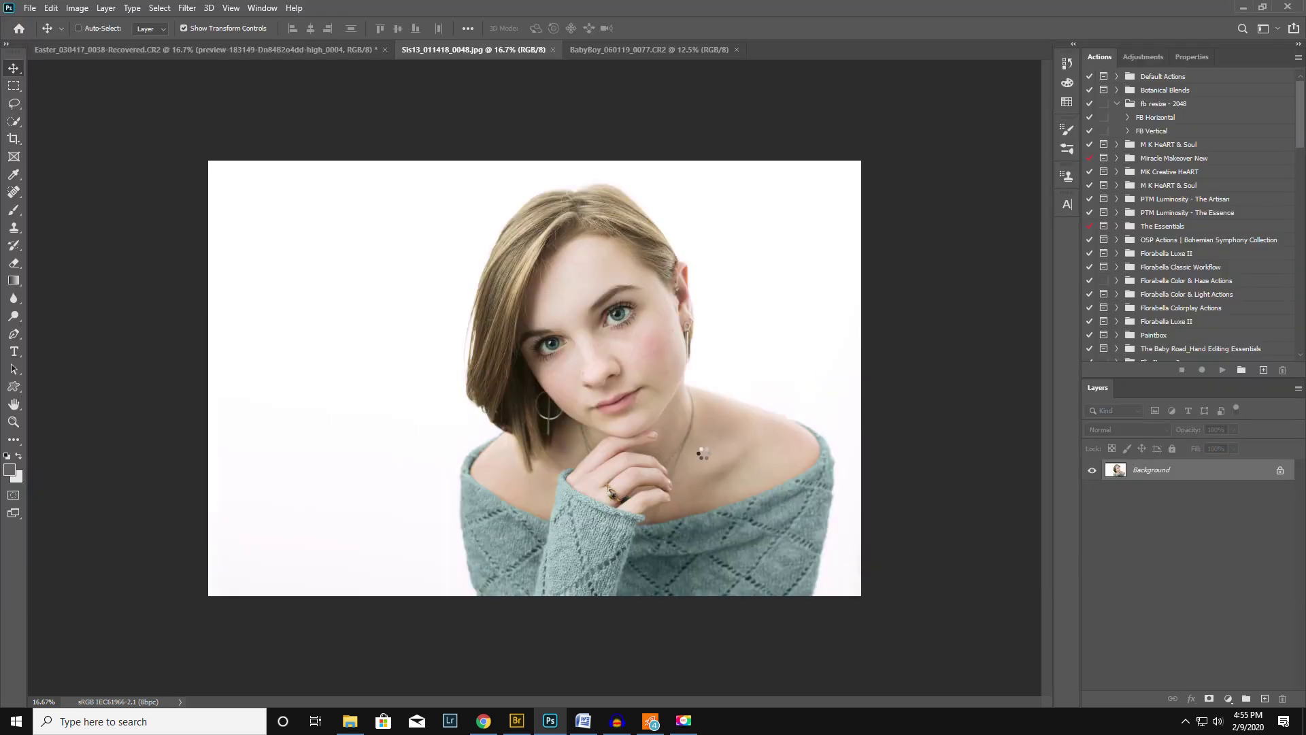
Scale the placed curtain overlay from its corners to cover the whole portrait and commit the placement.
drag(256, 194, 207, 157)
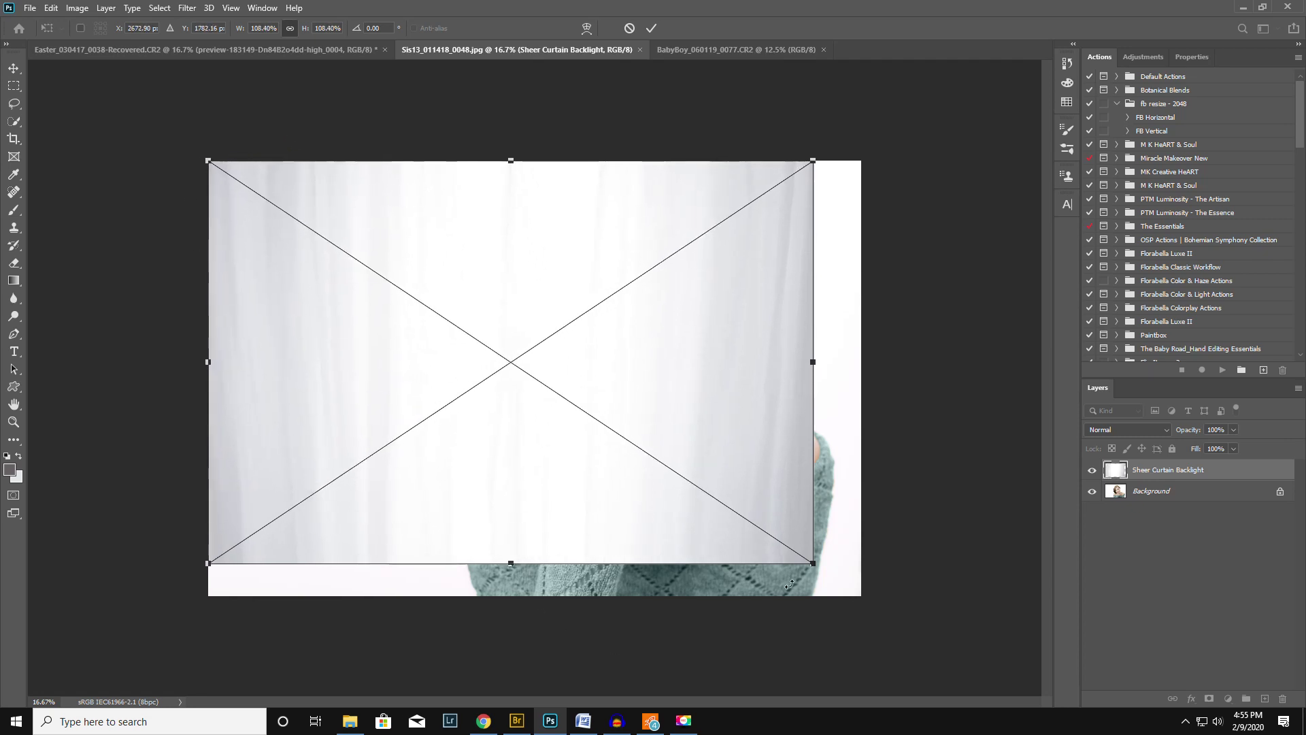
drag(814, 564, 861, 595)
key(Return)
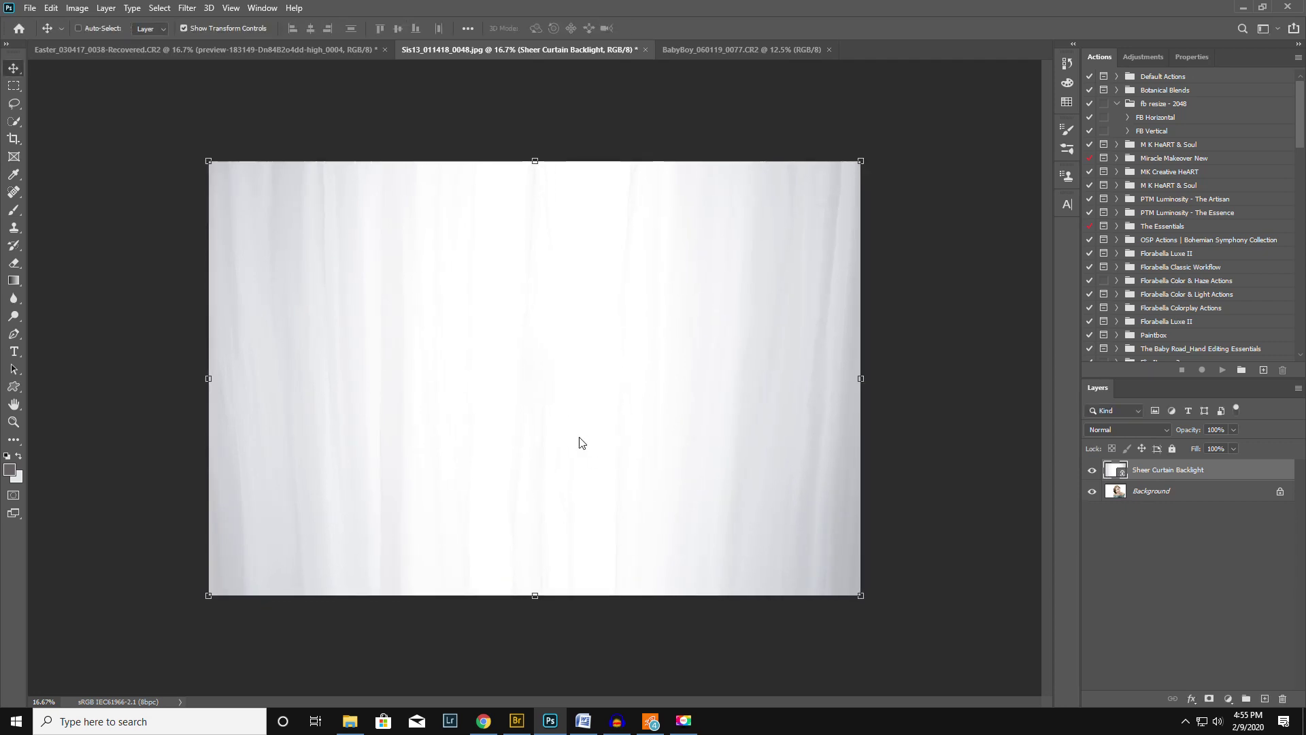
Lower the Sheer Curtain Backlight layer's opacity to 36% and add a layer mask to it.
drag(1188, 430, 1144, 439)
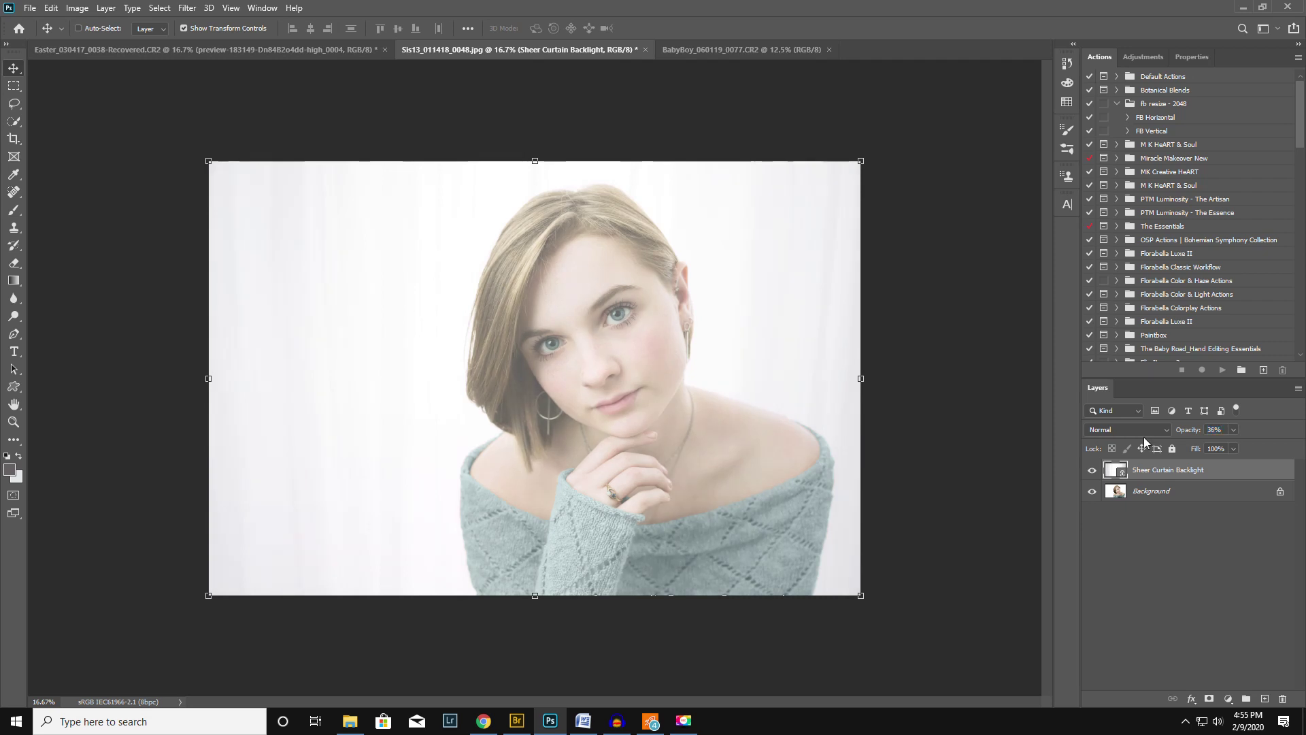
click(1209, 699)
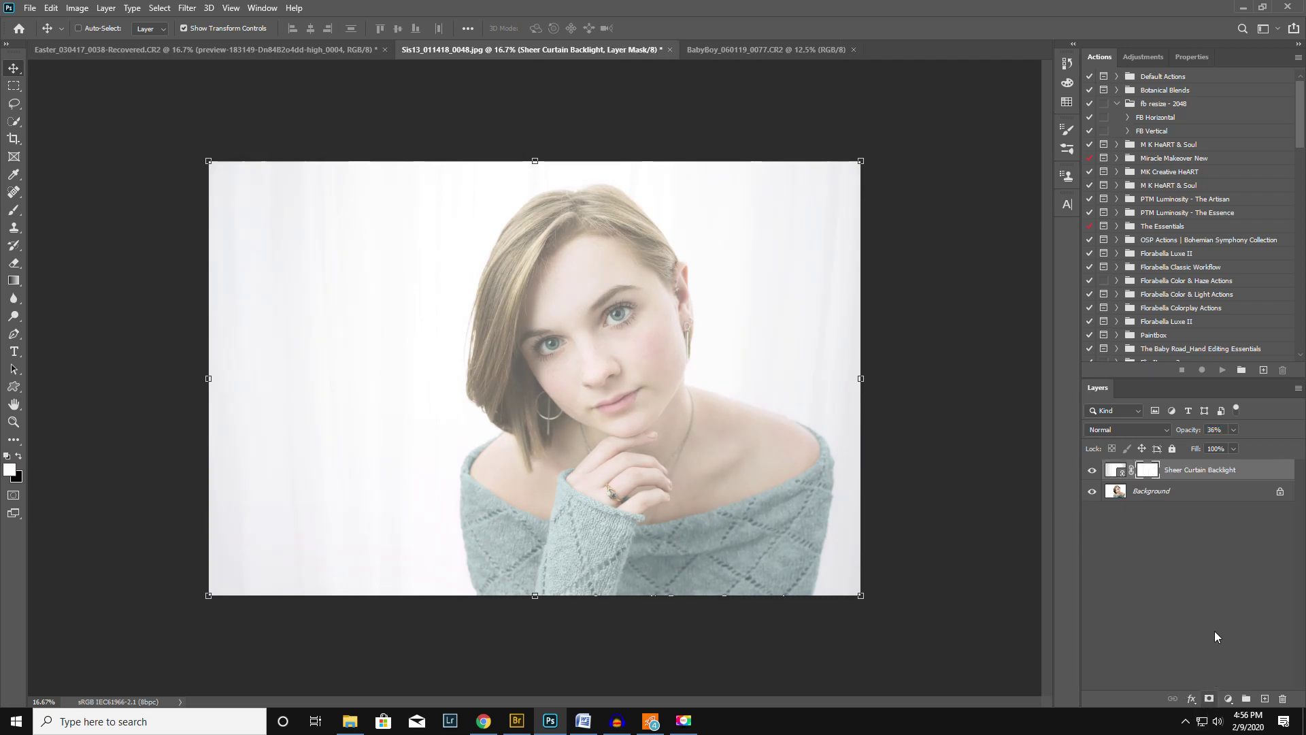
Paint the curtain off the young woman on the layer mask with a soft round black brush, enlarging it from 400 to 900 px.
click(14, 211)
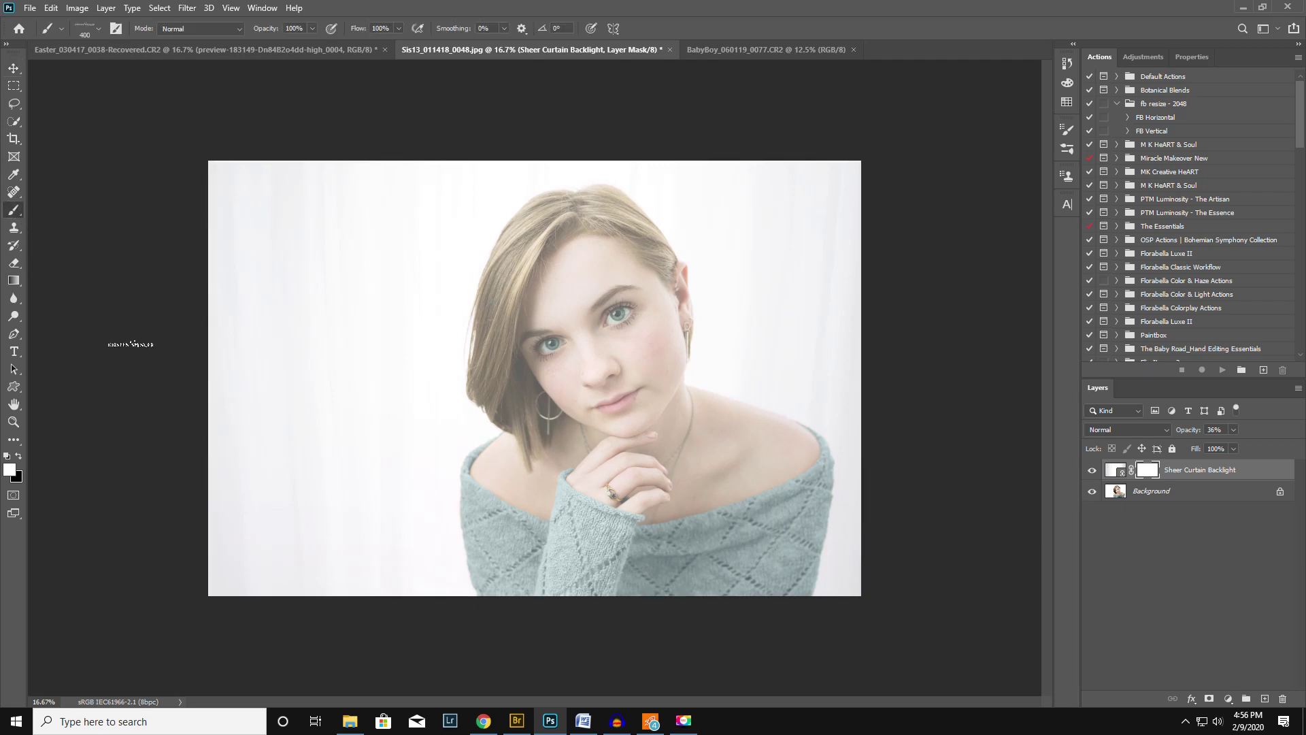
key(x)
right_click(584, 353)
click(632, 448)
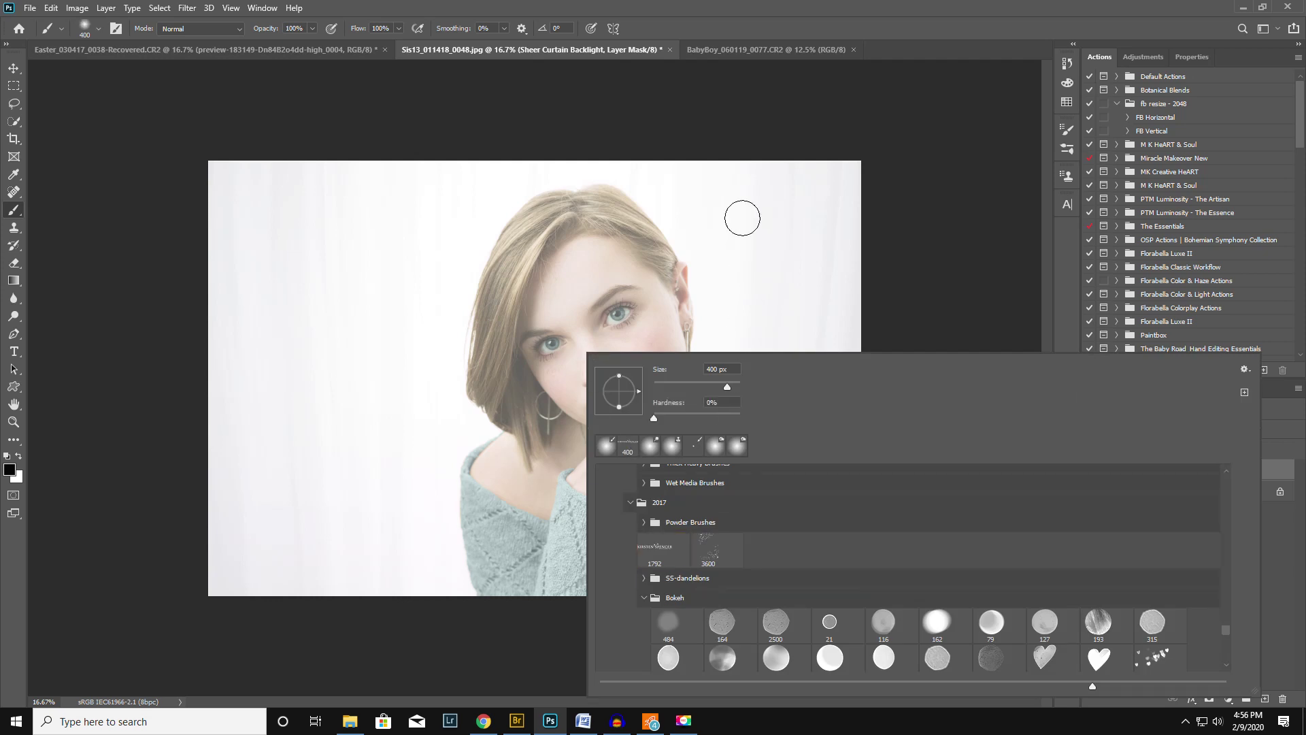
click(671, 10)
mouse_move(608, 231)
mouse_down()
mouse_move(600, 200)
mouse_move(560, 221)
mouse_move(569, 214)
mouse_move(546, 211)
mouse_move(487, 342)
mouse_move(497, 288)
mouse_move(468, 394)
mouse_move(539, 441)
mouse_move(515, 389)
mouse_move(534, 325)
mouse_move(533, 385)
mouse_up()
key(bracketright)
key(bracketright)
key(bracketright)
key(bracketright)
key(bracketright)
mouse_move(578, 272)
mouse_down()
mouse_move(544, 279)
mouse_move(537, 252)
mouse_move(612, 232)
mouse_move(661, 294)
mouse_move(656, 389)
mouse_move(575, 409)
mouse_move(565, 428)
mouse_move(523, 440)
mouse_move(490, 499)
mouse_move(524, 579)
mouse_move(619, 490)
mouse_move(646, 495)
mouse_move(653, 425)
mouse_move(782, 448)
mouse_move(755, 616)
mouse_move(787, 508)
mouse_move(755, 572)
mouse_move(659, 627)
mouse_move(598, 598)
mouse_move(585, 540)
mouse_move(570, 538)
mouse_move(598, 555)
mouse_up()
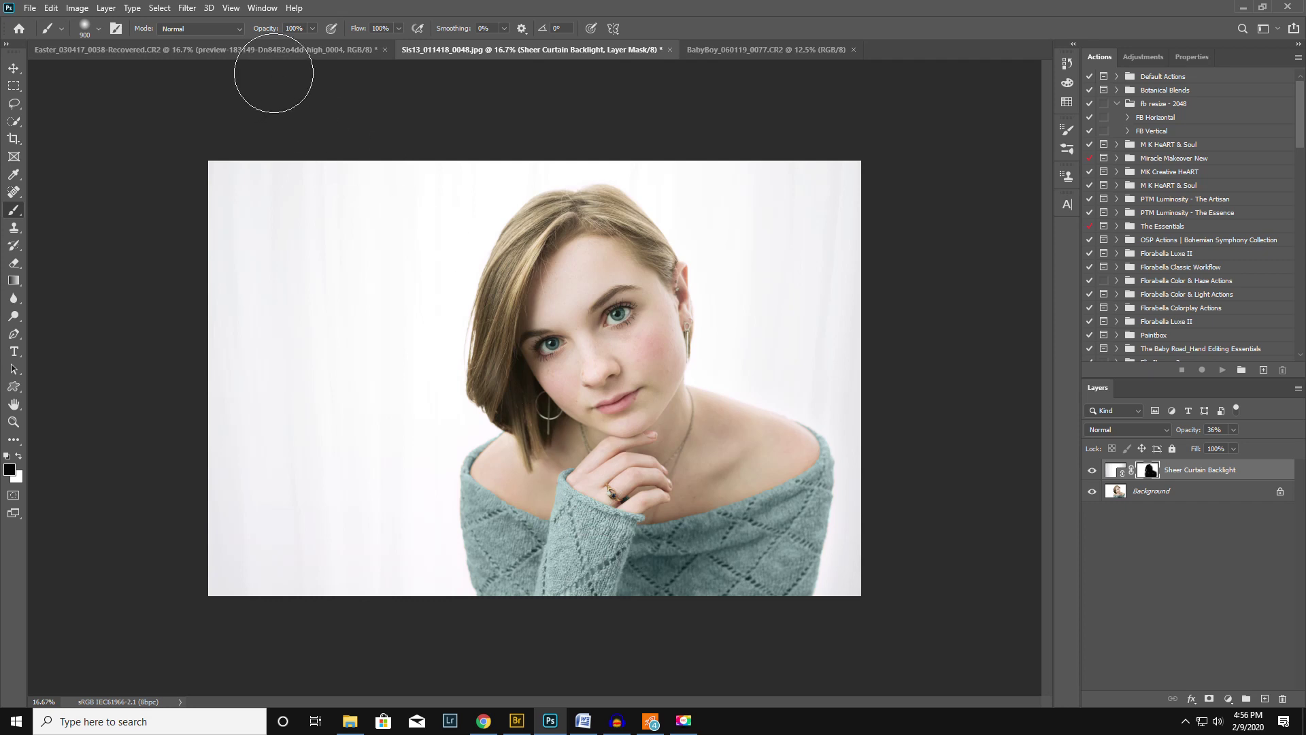
Set the brush to 21% opacity and 1400 px, and raise the Sheer Curtain Backlight layer's opacity to 100%.
drag(264, 29, 212, 48)
key(bracketright)
key(bracketright)
key(bracketright)
key(bracketright)
key(bracketright)
drag(1187, 430, 1302, 435)
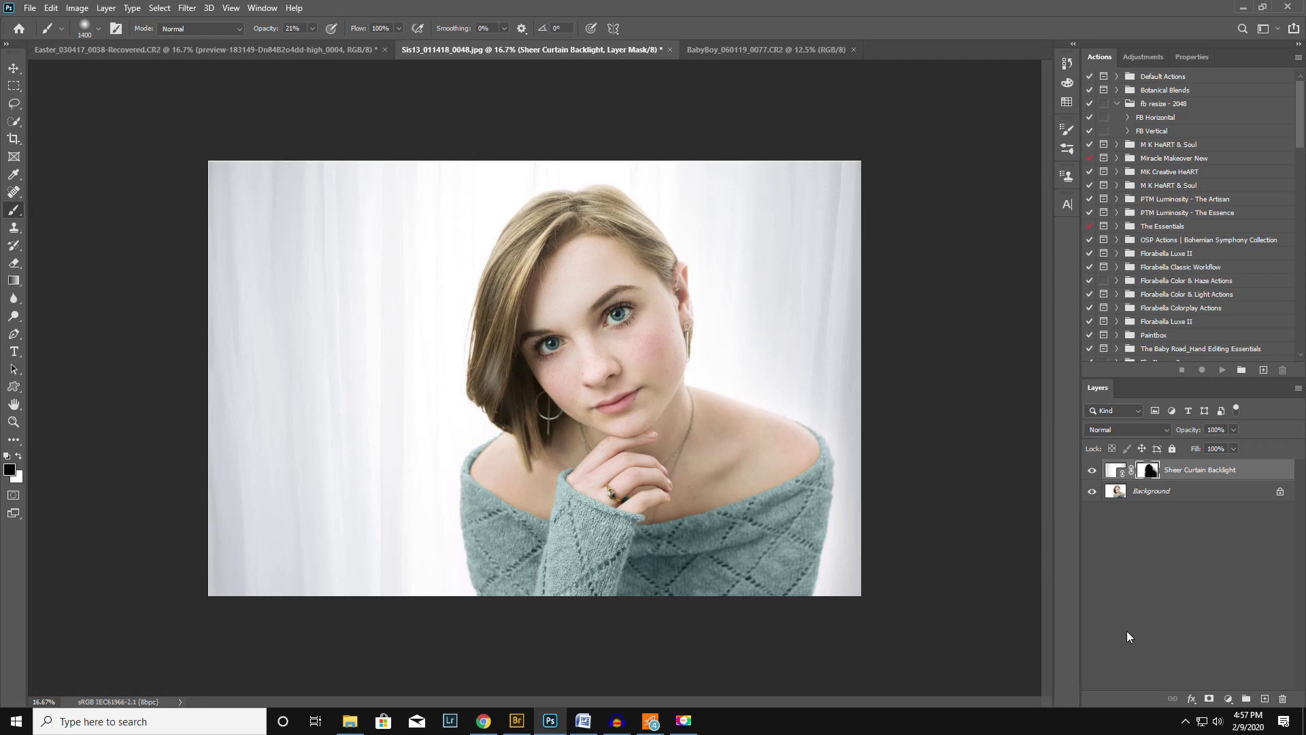
Switch to BabyBoy_060119_0077.CR2 and select the pregnant woman automatically with Select Subject.
click(754, 48)
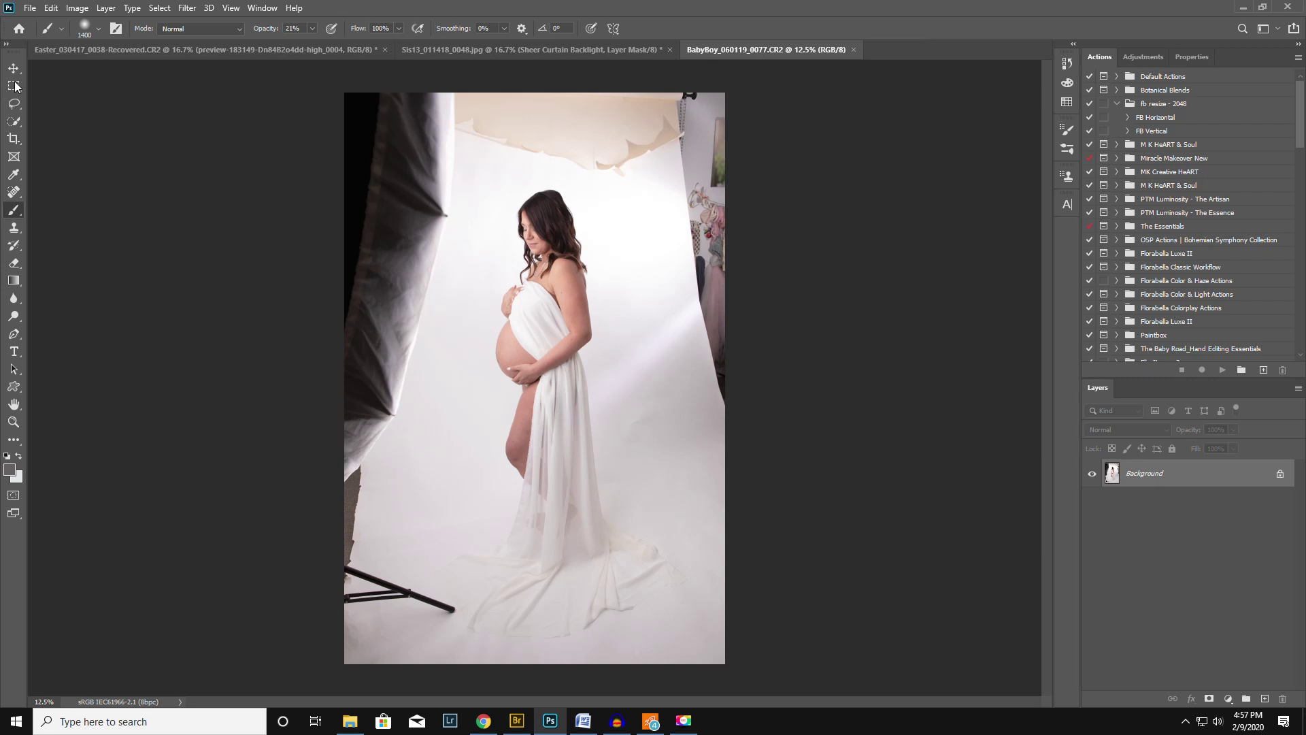
click(13, 123)
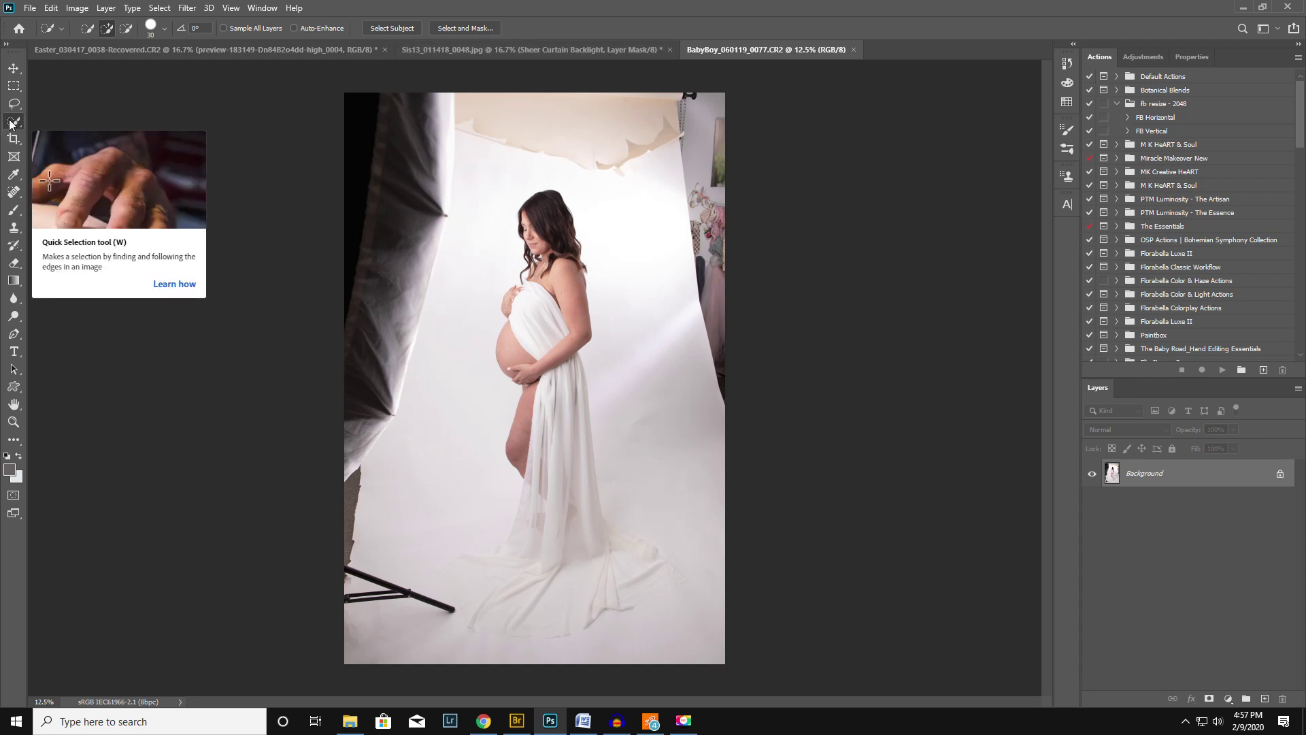
click(387, 29)
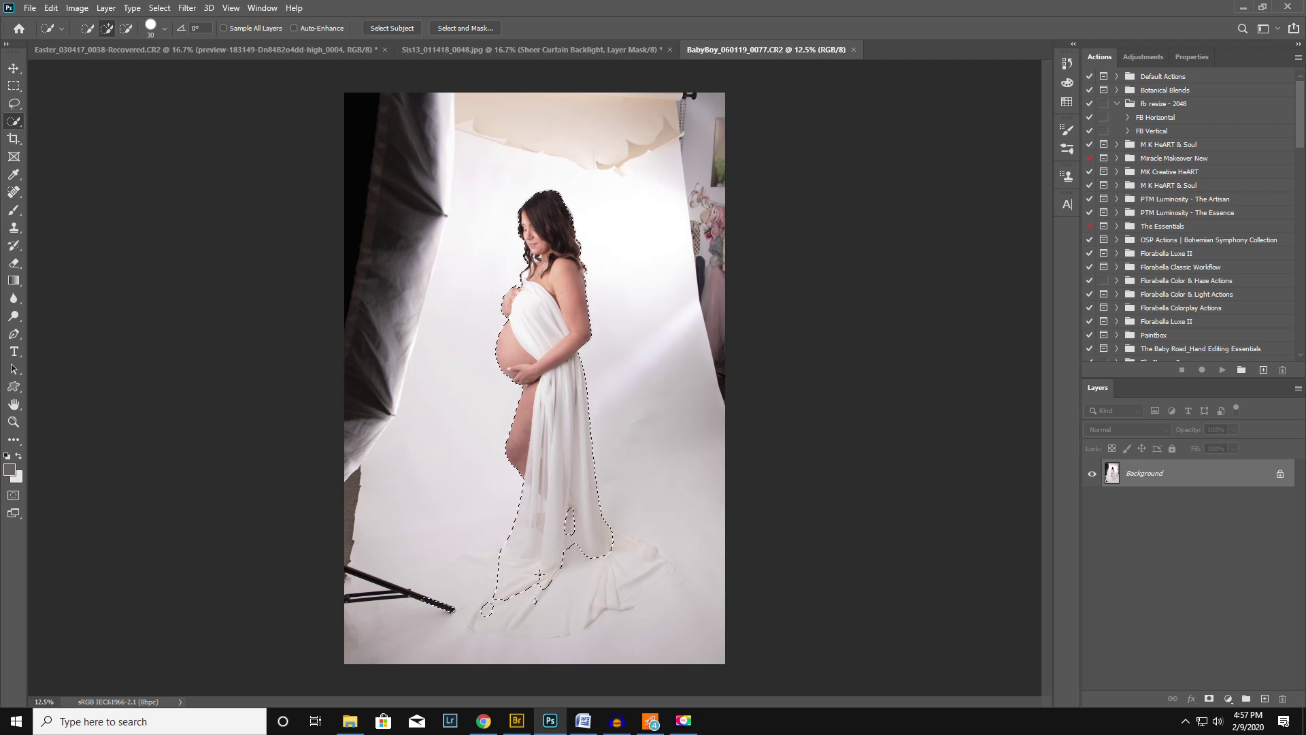
Invert the woman's selection in Select and Mask and output it as a new layer with layer mask.
click(457, 28)
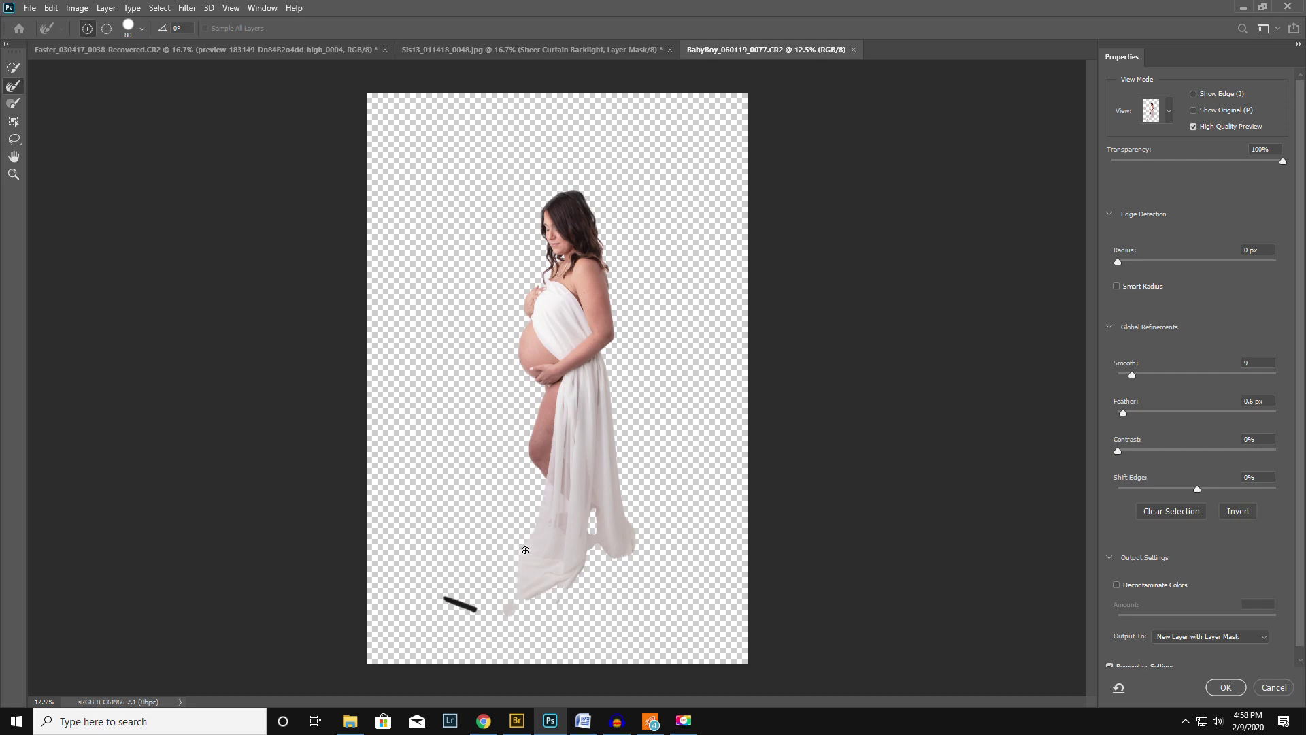
click(822, 437)
click(1237, 512)
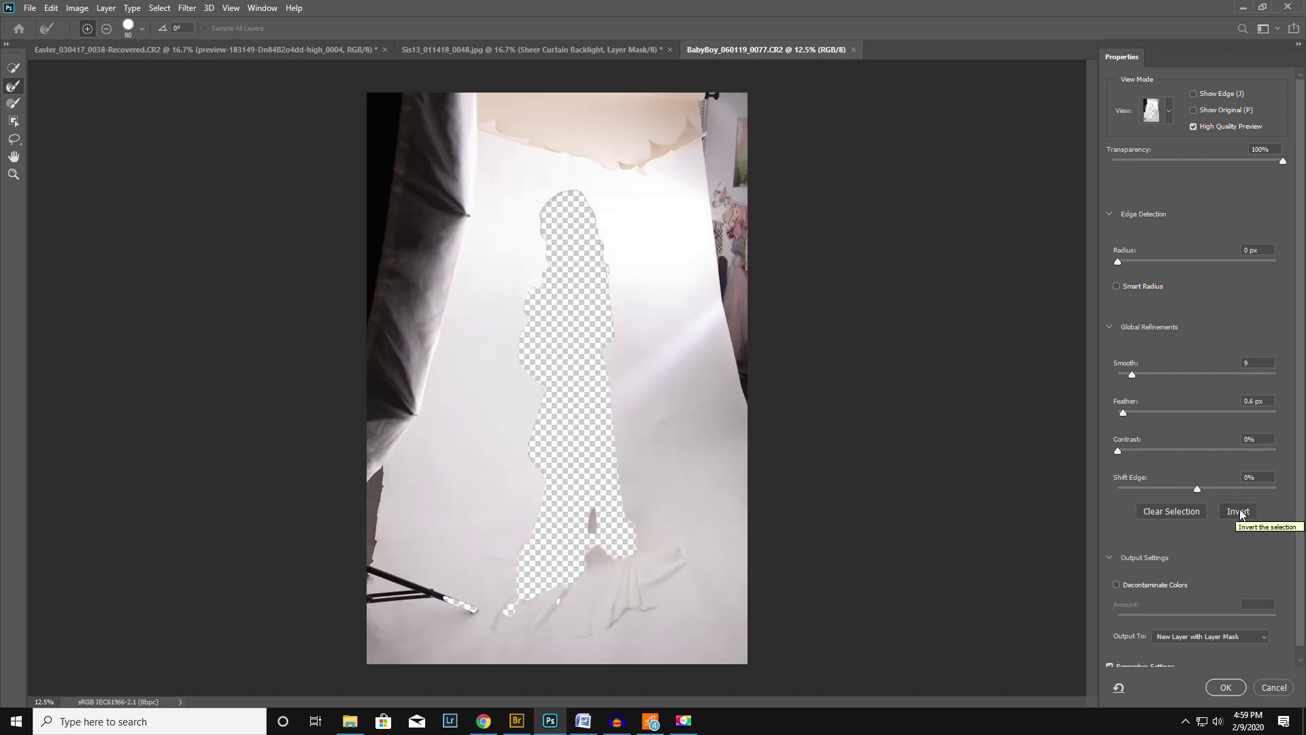
click(1225, 687)
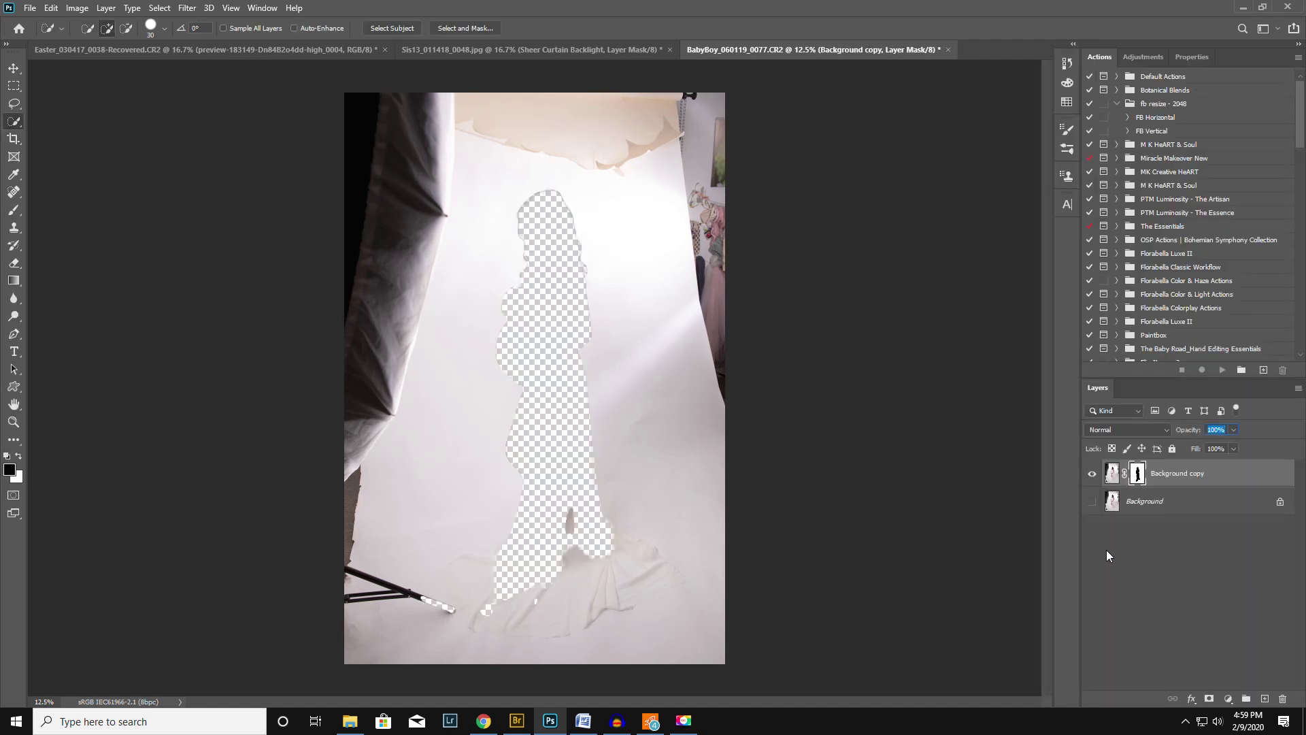
Show the Background layer and paint sampled backdrop white over the torn paper above the woman on the Background copy's image, using 100% brush opacity.
click(1091, 501)
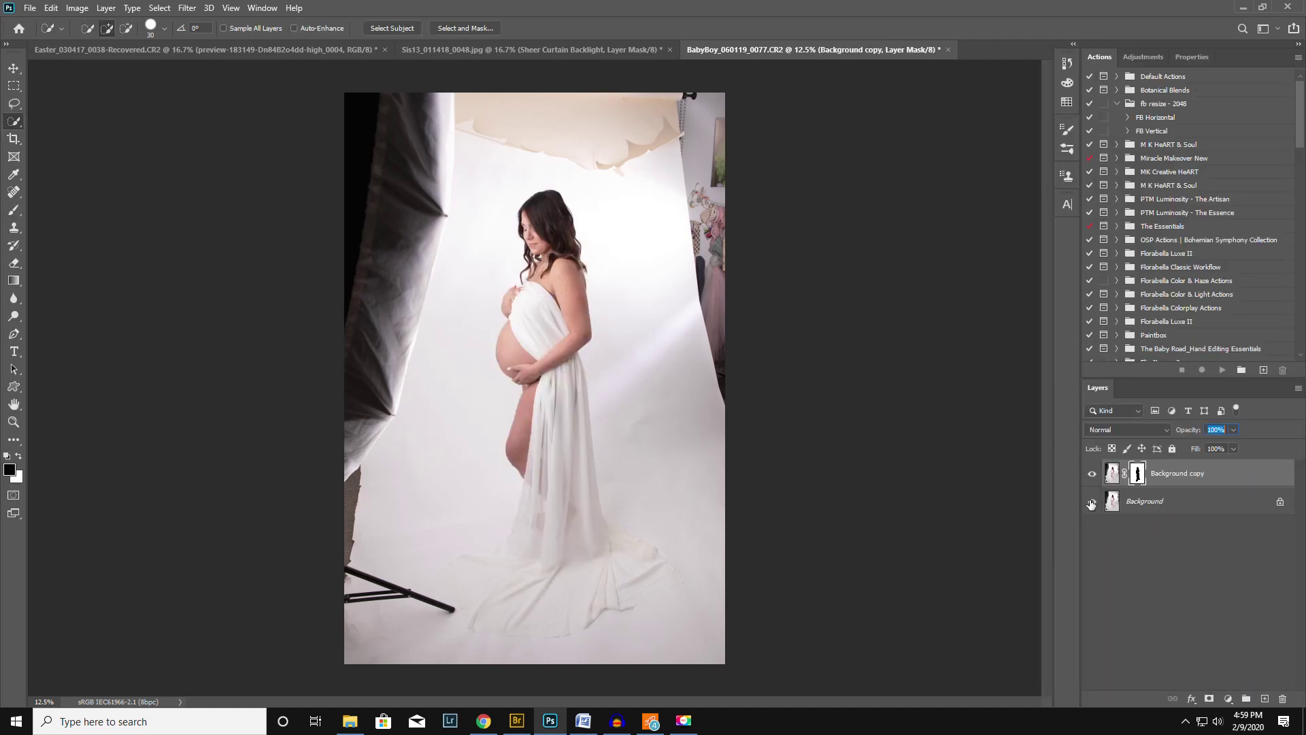
click(1112, 475)
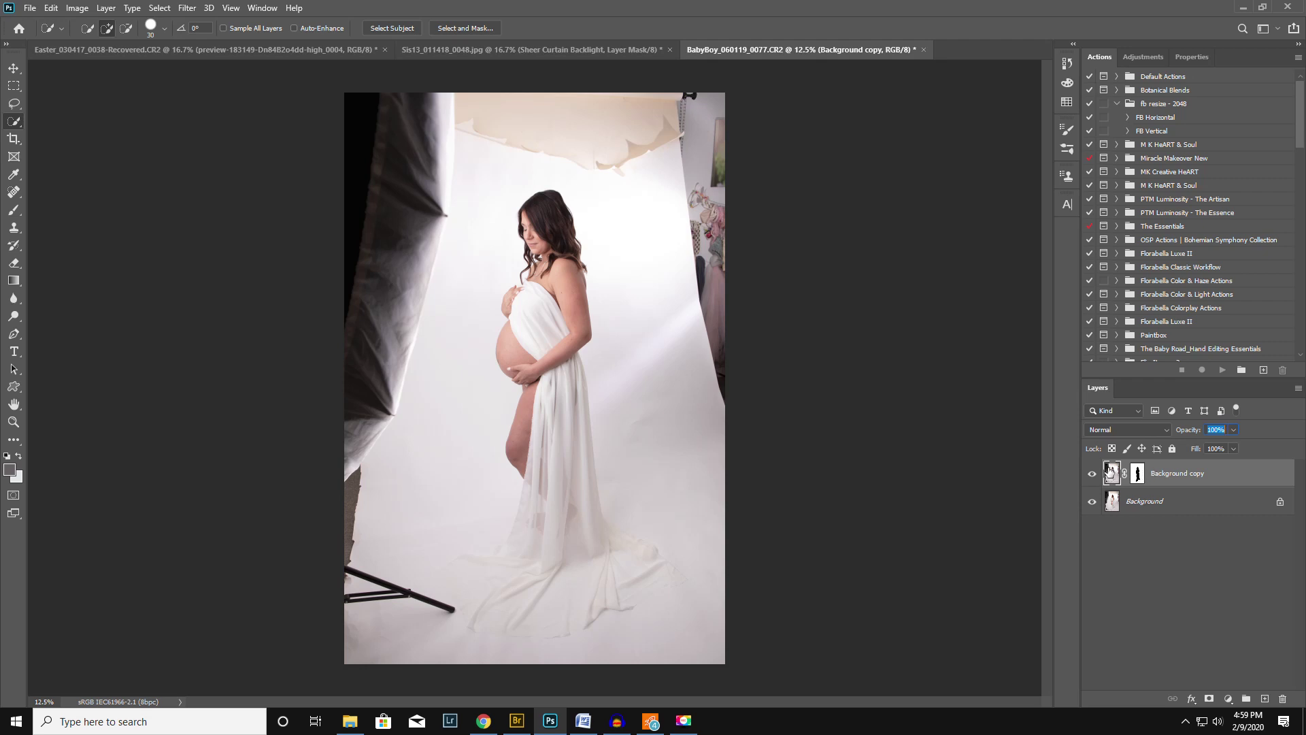
click(15, 213)
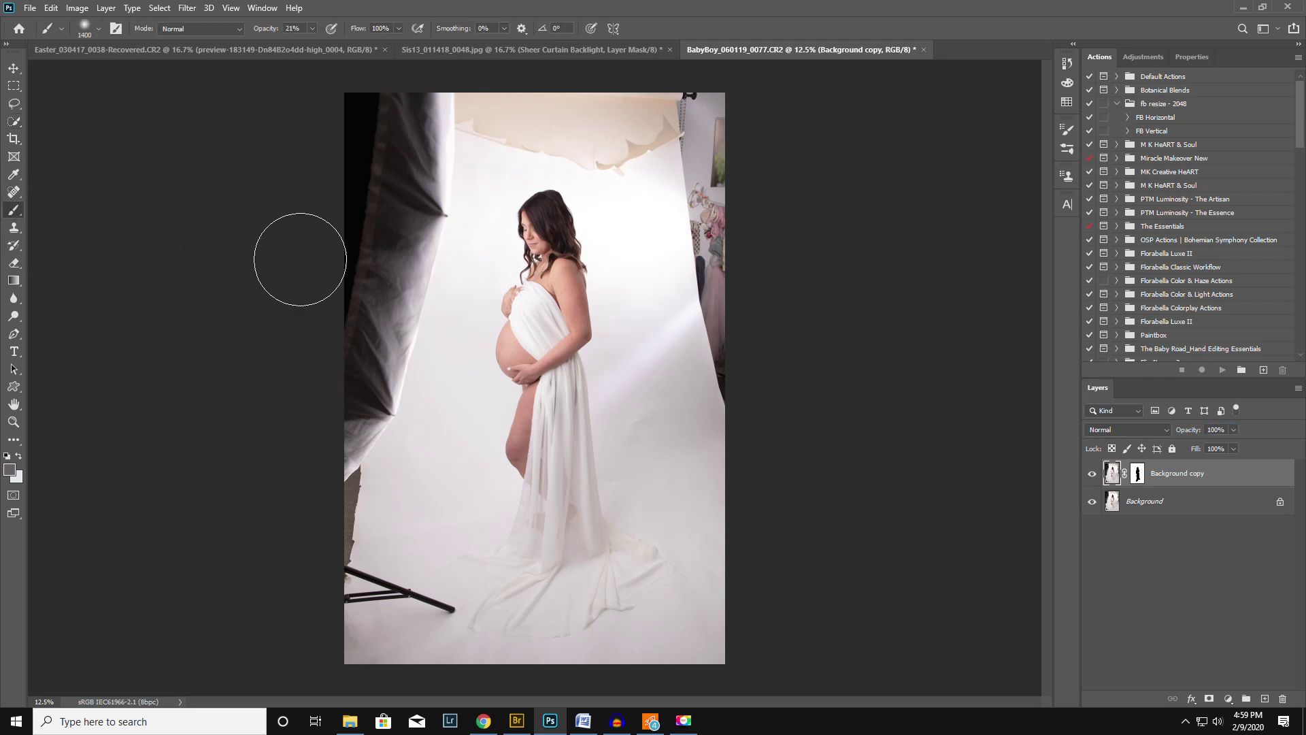
key(space)
alt+click(555, 177)
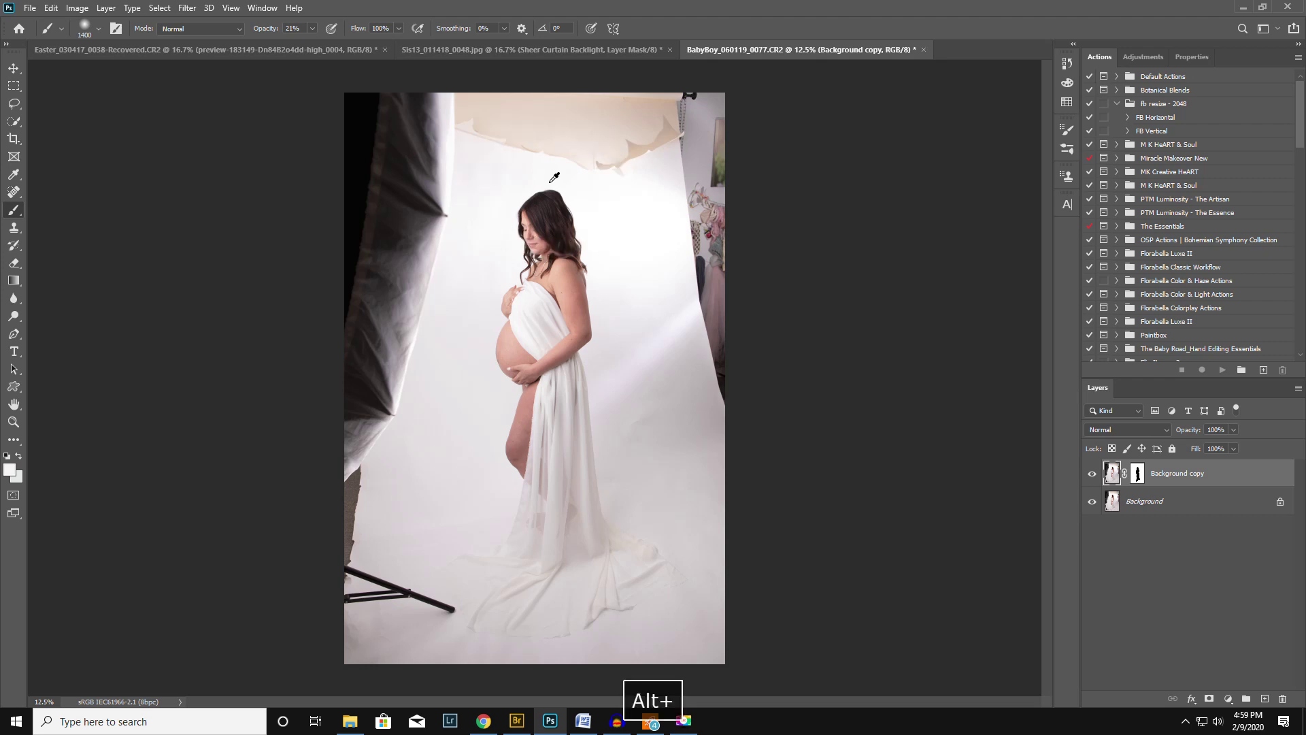
key(0)
mouse_move(597, 145)
mouse_down()
mouse_move(486, 120)
mouse_move(586, 150)
mouse_move(630, 121)
mouse_up()
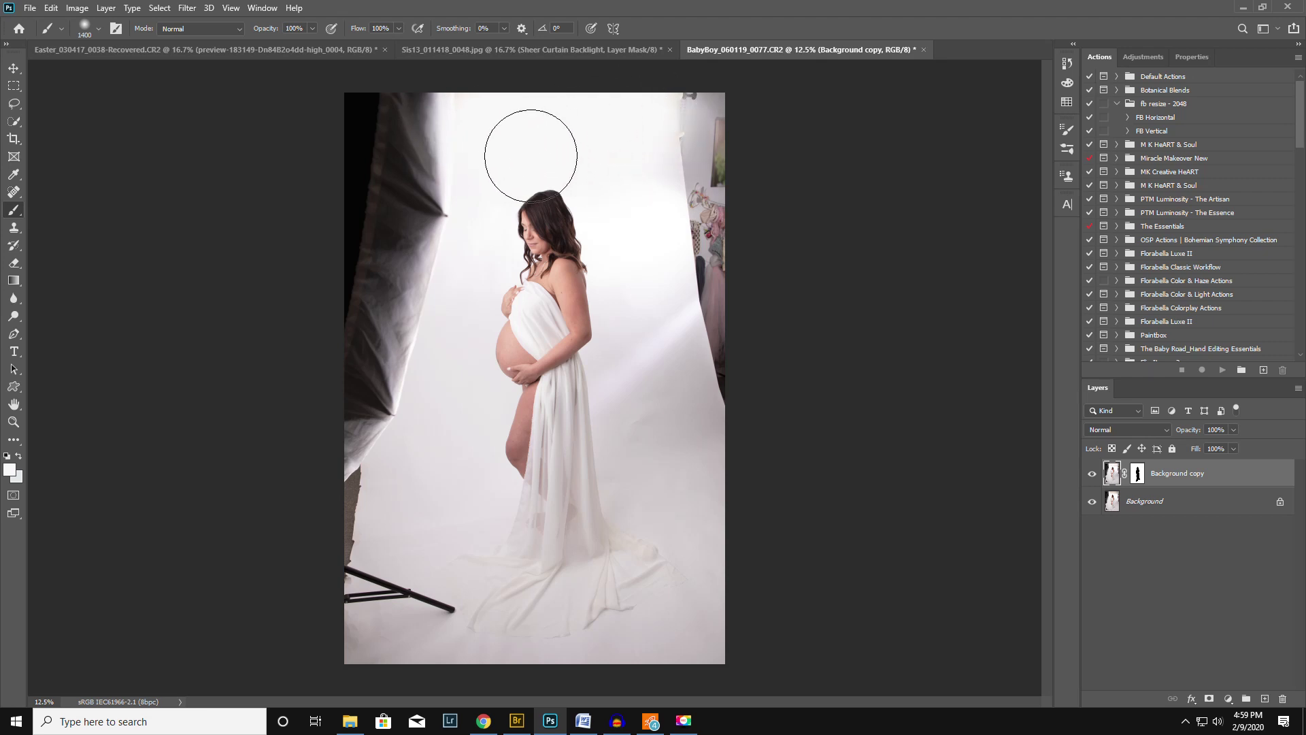
Paint over the dark softbox left of the woman on the Background copy, resampling the nearby backdrop color while working down.
alt+click(481, 210)
mouse_move(435, 204)
mouse_down()
mouse_move(408, 198)
mouse_move(408, 161)
mouse_move(379, 110)
mouse_move(335, 160)
mouse_up()
mouse_move(440, 223)
mouse_down()
mouse_move(398, 220)
mouse_move(363, 176)
mouse_move(326, 190)
mouse_up()
alt+click(469, 286)
mouse_move(424, 283)
mouse_down()
mouse_move(406, 310)
mouse_move(366, 310)
mouse_move(345, 281)
mouse_move(306, 292)
mouse_up()
alt+click(468, 343)
mouse_move(453, 336)
mouse_down()
mouse_move(433, 319)
mouse_move(358, 323)
mouse_move(283, 356)
mouse_up()
alt+click(466, 371)
mouse_move(466, 372)
mouse_down()
mouse_move(439, 395)
mouse_move(306, 394)
mouse_up()
alt+click(504, 402)
mouse_move(437, 443)
mouse_down()
mouse_move(361, 451)
mouse_move(335, 437)
mouse_move(376, 489)
mouse_move(354, 517)
mouse_up()
Paint over the studio clutter and shadows right of the woman on the Background copy, resampling the adjacent backdrop color while working down.
alt+click(638, 207)
mouse_move(670, 211)
mouse_down()
mouse_move(676, 227)
mouse_move(685, 131)
mouse_move(679, 184)
mouse_move(708, 247)
mouse_move(729, 234)
mouse_up()
alt+click(623, 225)
alt+click(636, 291)
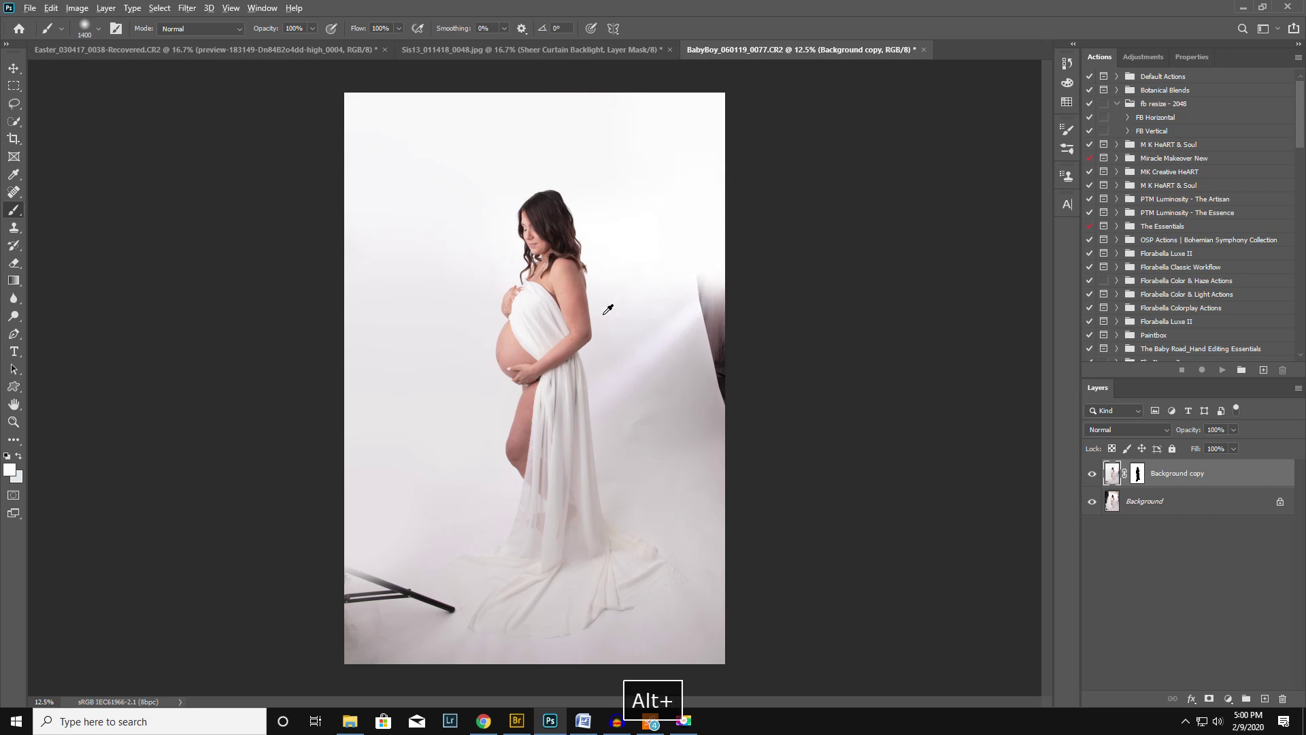
mouse_move(653, 291)
mouse_down()
mouse_move(684, 302)
mouse_move(711, 273)
mouse_move(720, 300)
mouse_move(760, 312)
mouse_up()
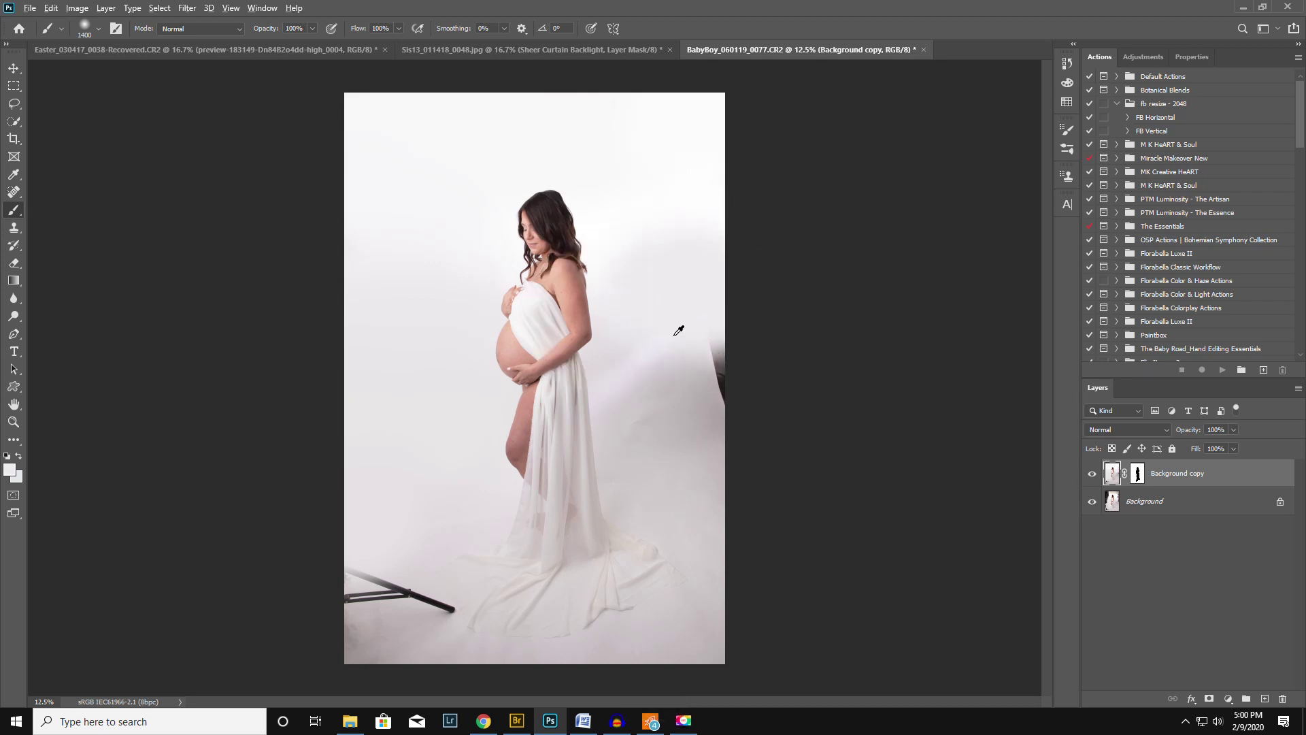
alt+click(629, 324)
drag(660, 357, 714, 373)
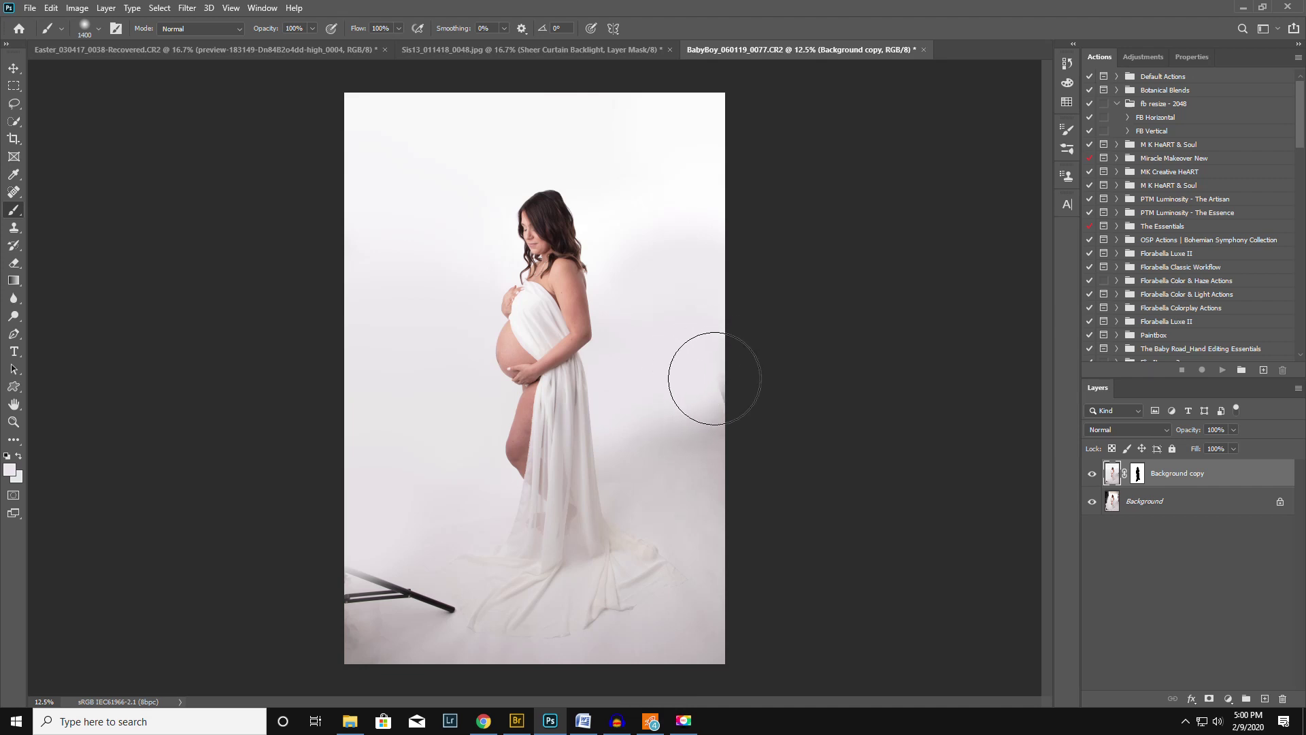
alt+click(610, 446)
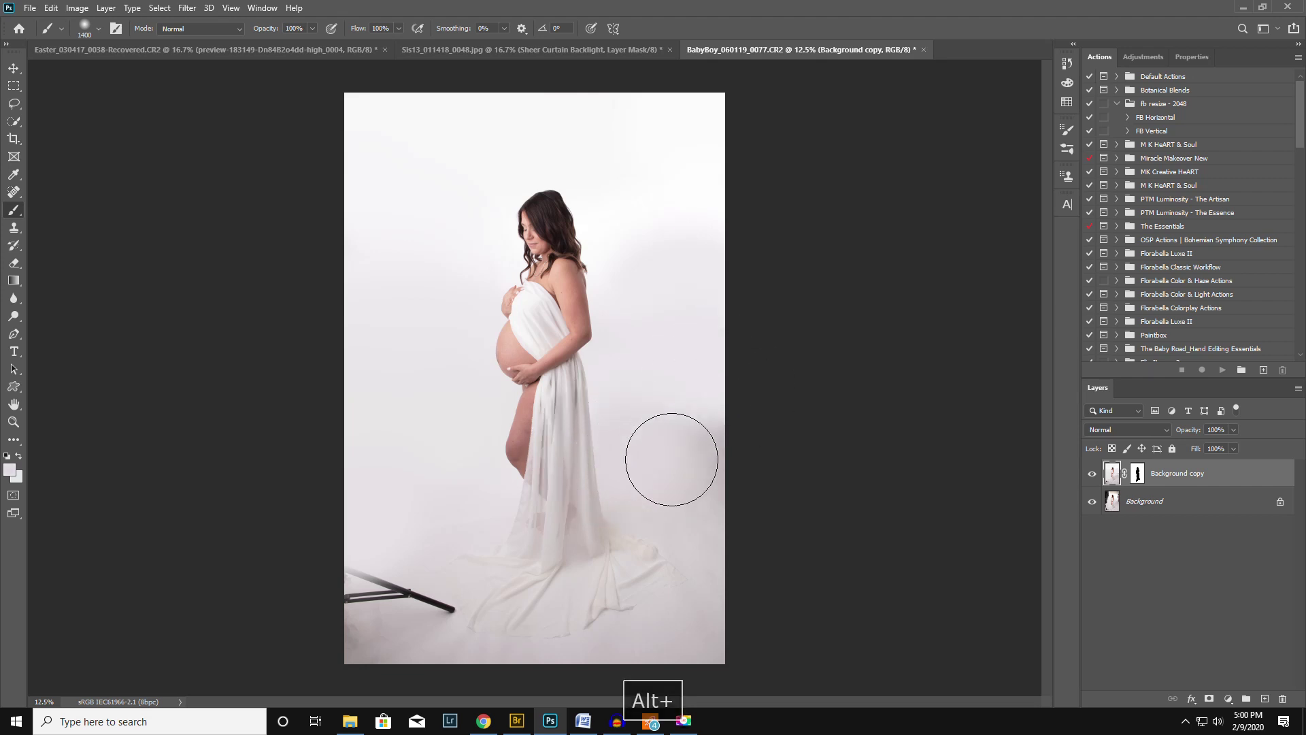
drag(665, 455, 734, 461)
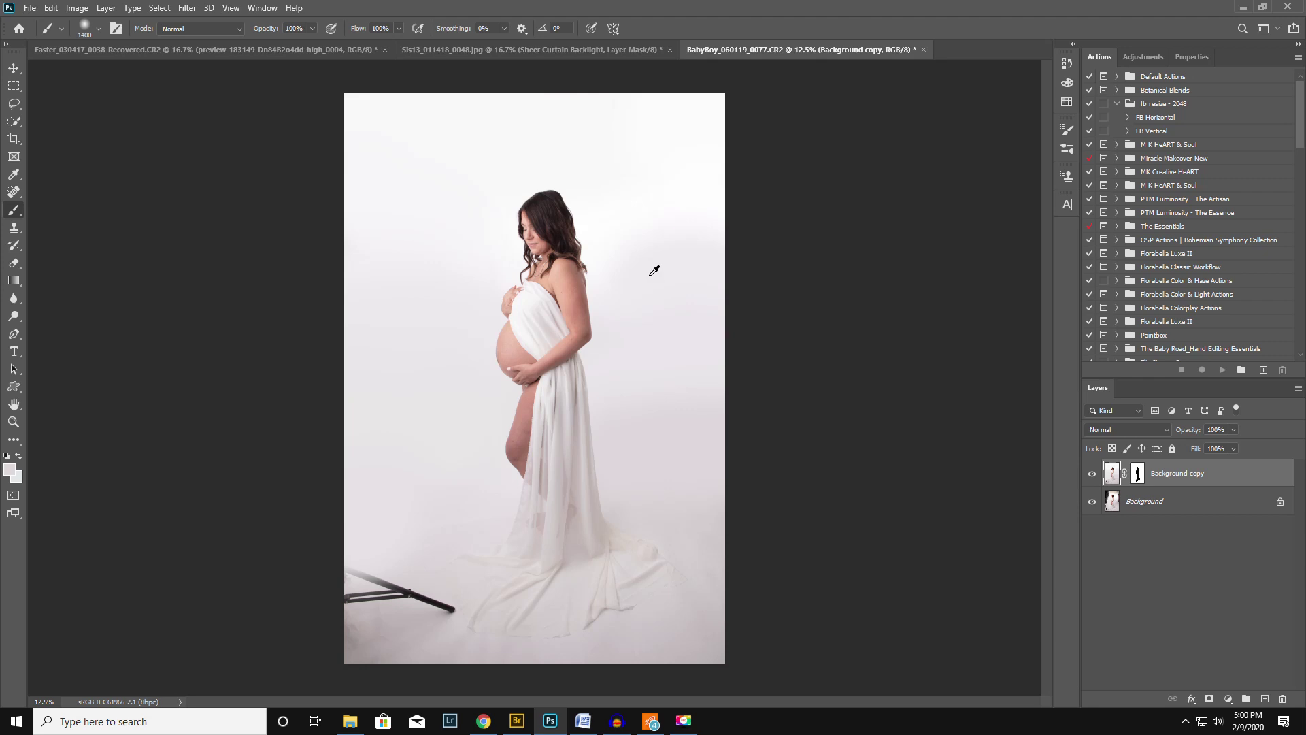
Blend the painted backdrop above and right of the woman with resampled backdrop white, using 56% and then 36% brush opacity.
alt+click(622, 243)
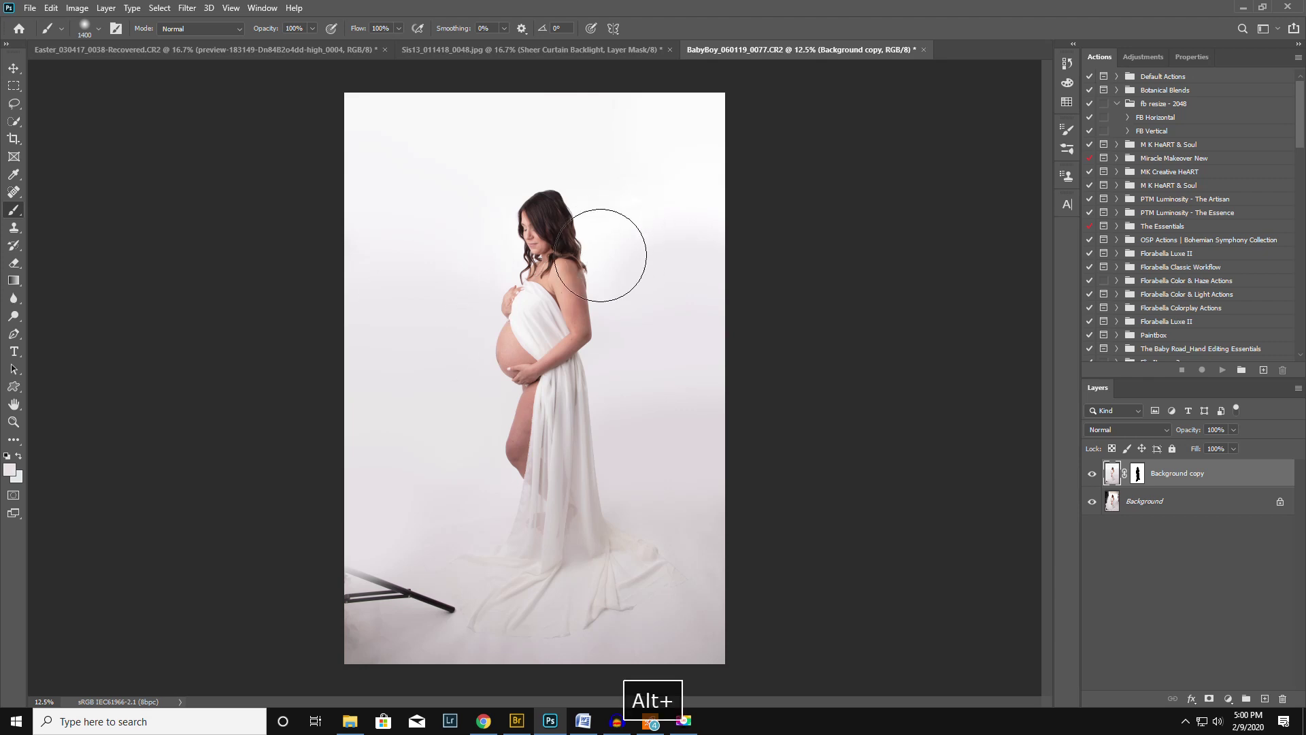
drag(271, 30, 243, 34)
mouse_move(599, 189)
mouse_down()
mouse_move(619, 244)
mouse_move(706, 238)
mouse_move(714, 177)
mouse_move(696, 147)
mouse_move(617, 139)
mouse_up()
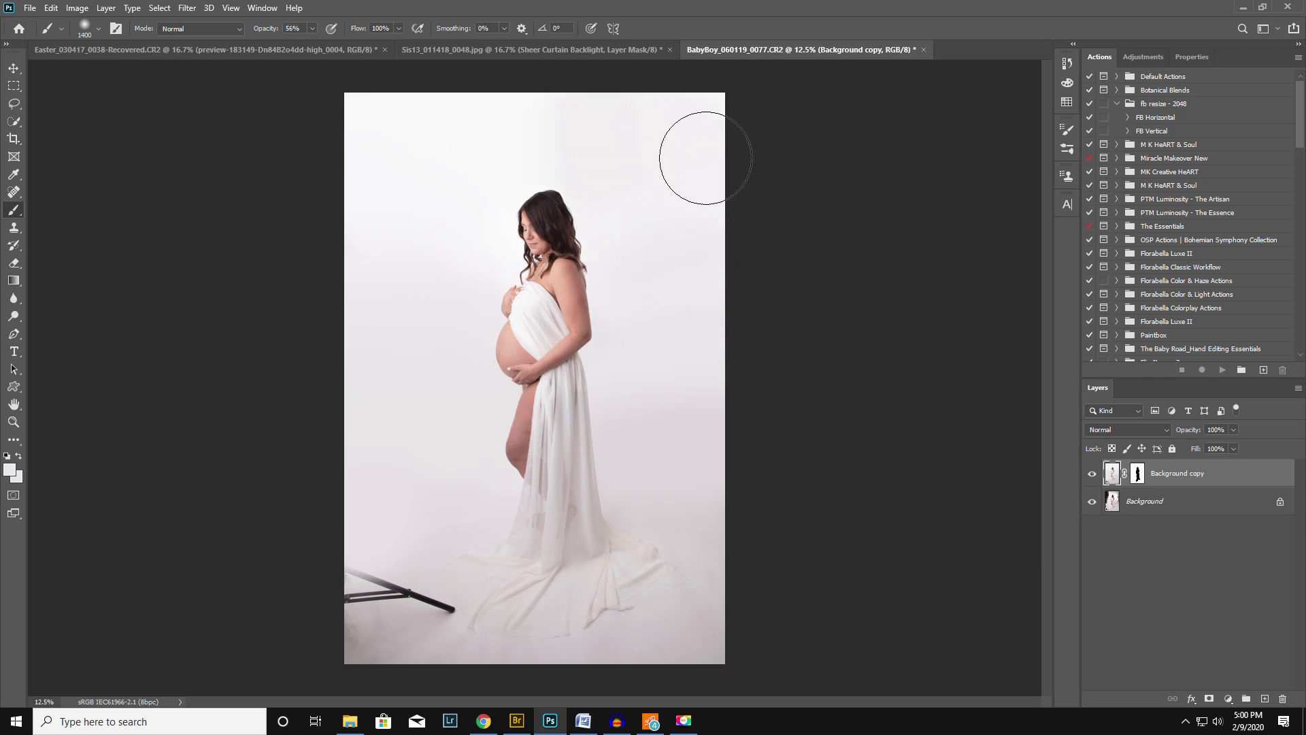
alt+click(465, 133)
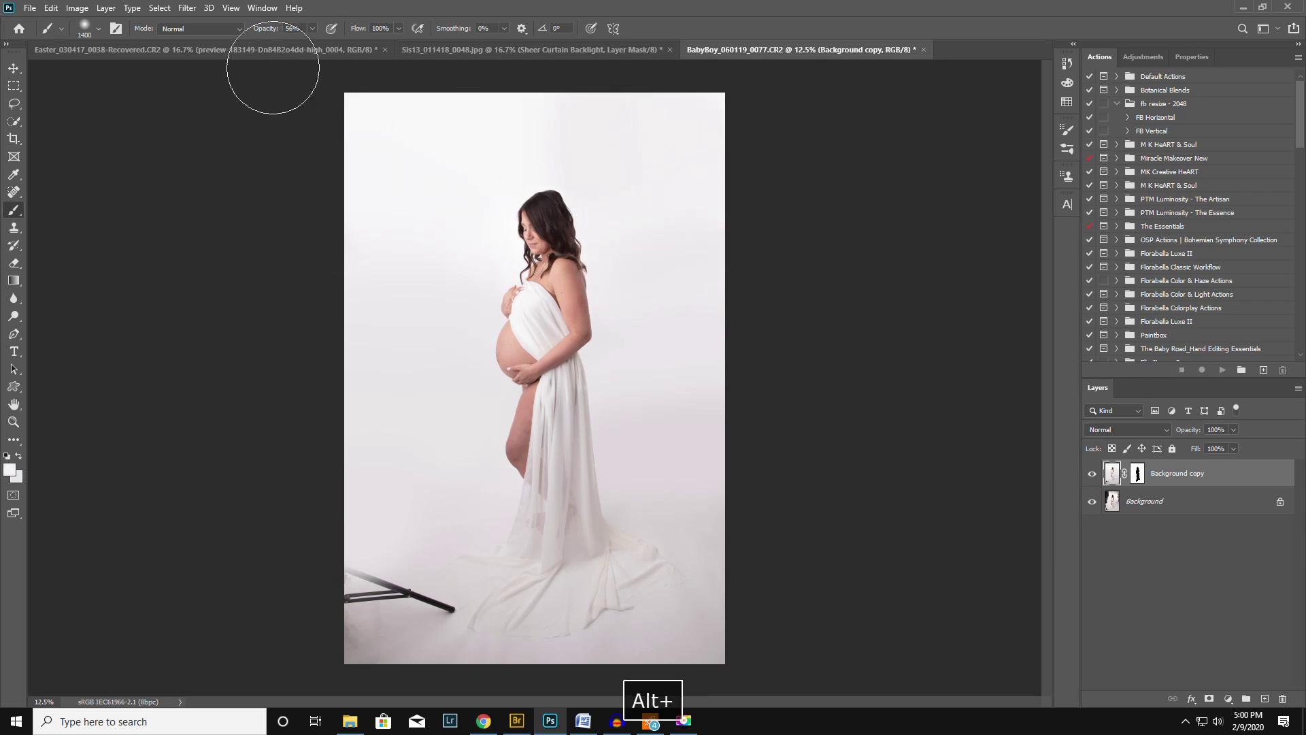
drag(275, 31, 256, 32)
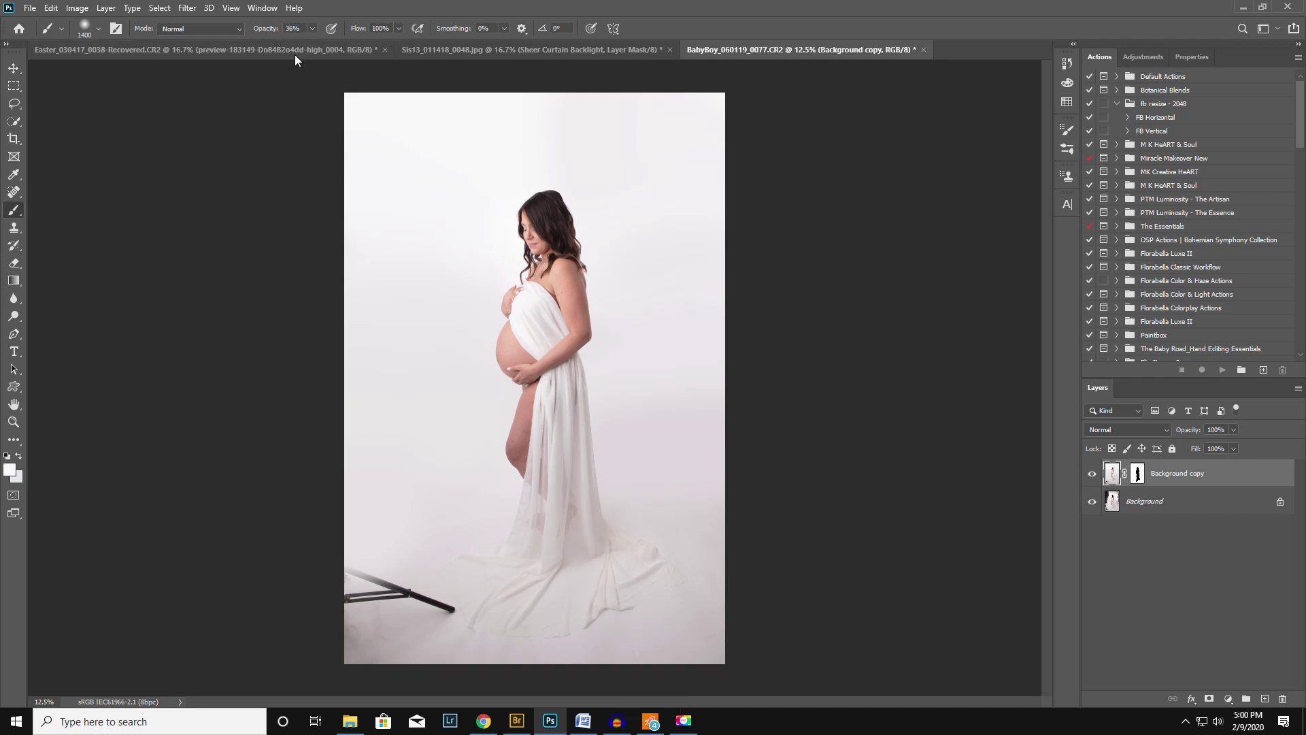
mouse_move(685, 230)
mouse_down()
mouse_move(640, 252)
mouse_move(609, 297)
mouse_move(623, 320)
mouse_move(731, 328)
mouse_move(629, 408)
mouse_move(708, 436)
mouse_move(632, 453)
mouse_move(691, 475)
mouse_up()
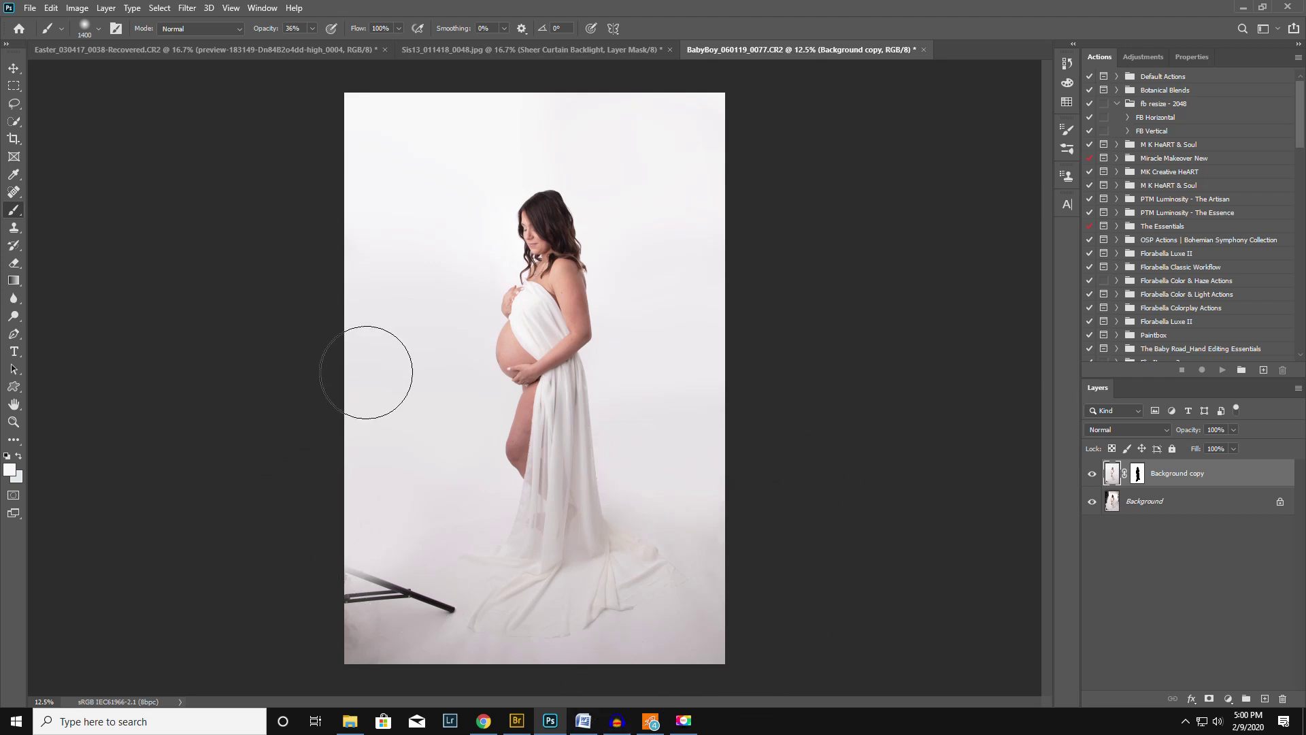
Paint sampled backdrop color over the stand legs and along the floor, using a 600-size brush at 100% opacity.
alt+click(396, 553)
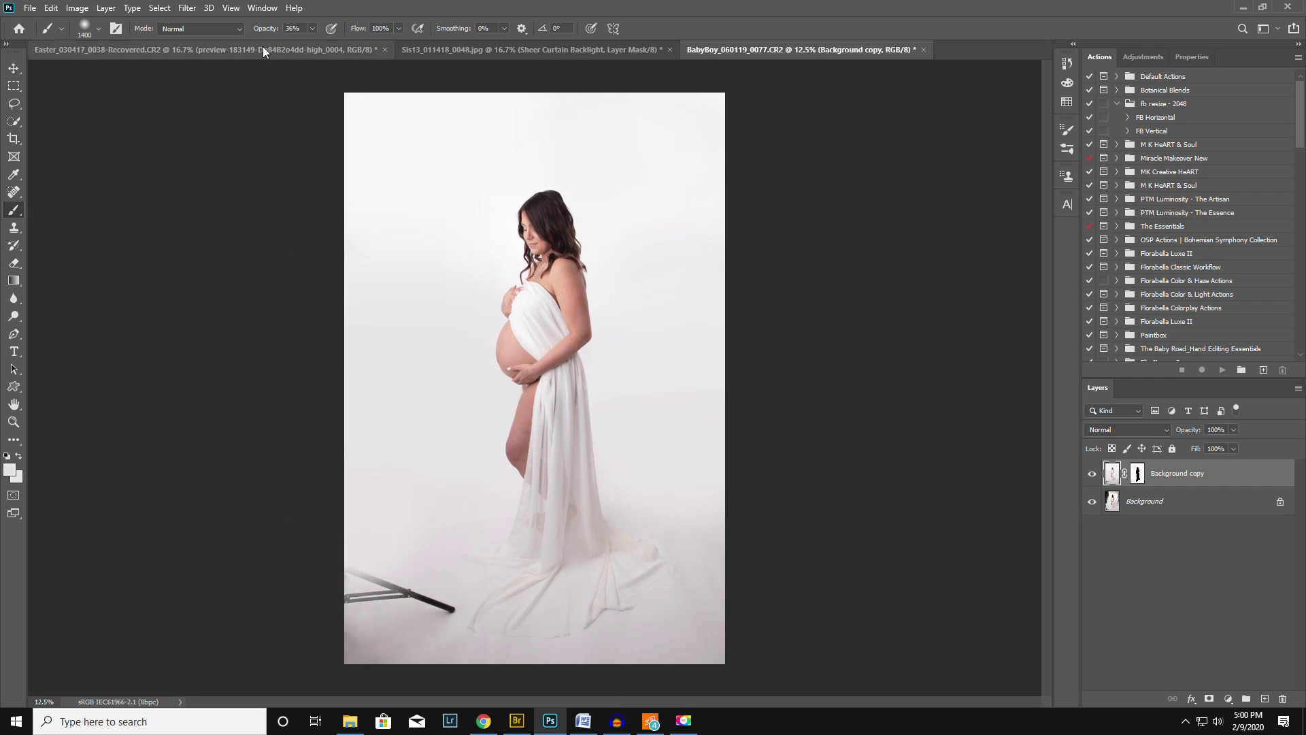
drag(265, 30, 309, 30)
key(bracketleft)
key(bracketleft)
key(bracketleft)
key(bracketleft)
key(bracketleft)
key(bracketleft)
key(bracketleft)
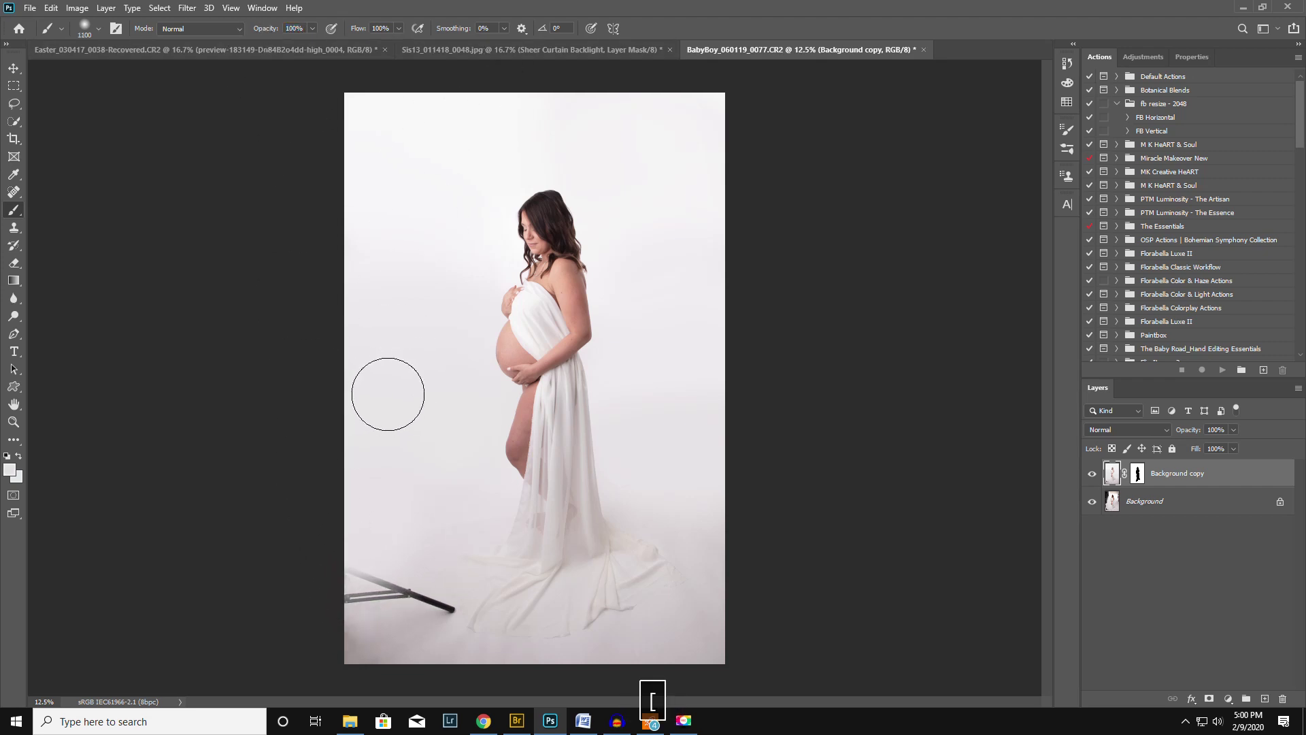
key(bracketleft)
alt+click(444, 601)
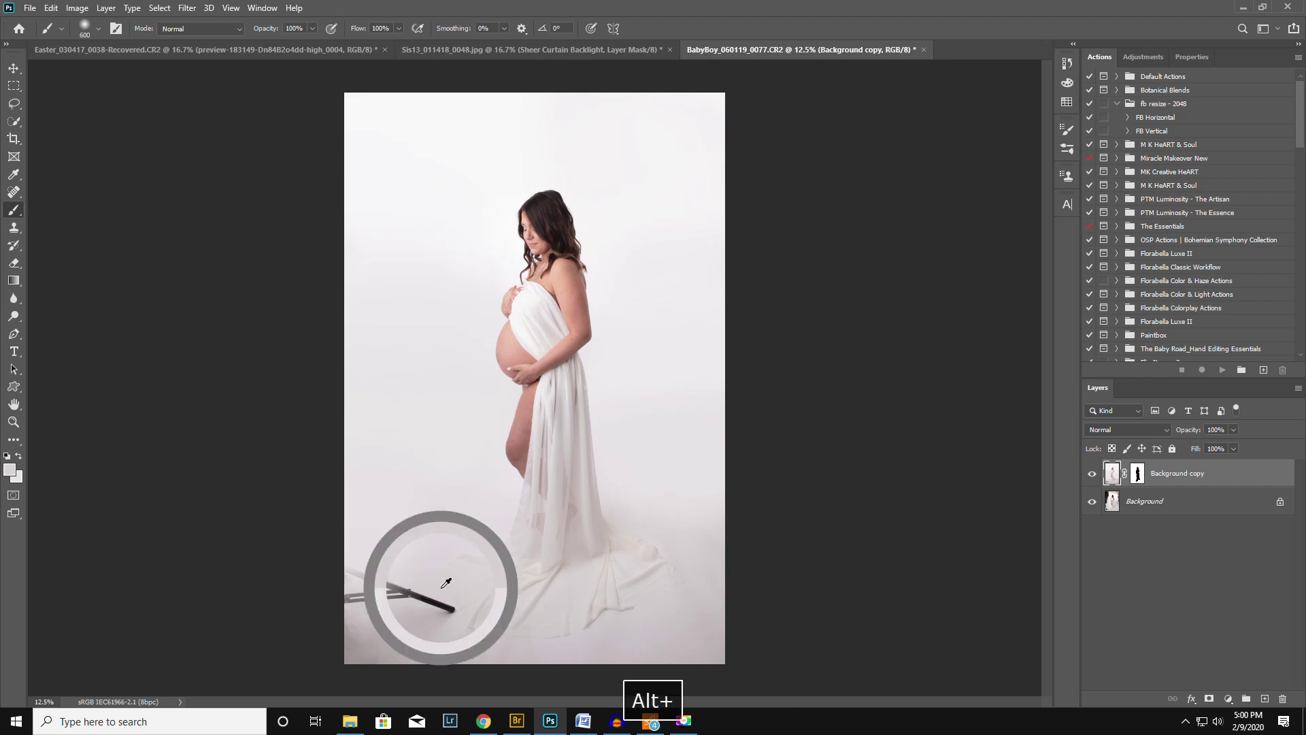
mouse_move(446, 606)
mouse_down()
mouse_move(344, 609)
mouse_move(387, 606)
mouse_move(348, 573)
mouse_move(374, 615)
mouse_move(433, 636)
mouse_move(334, 646)
mouse_move(682, 681)
mouse_up()
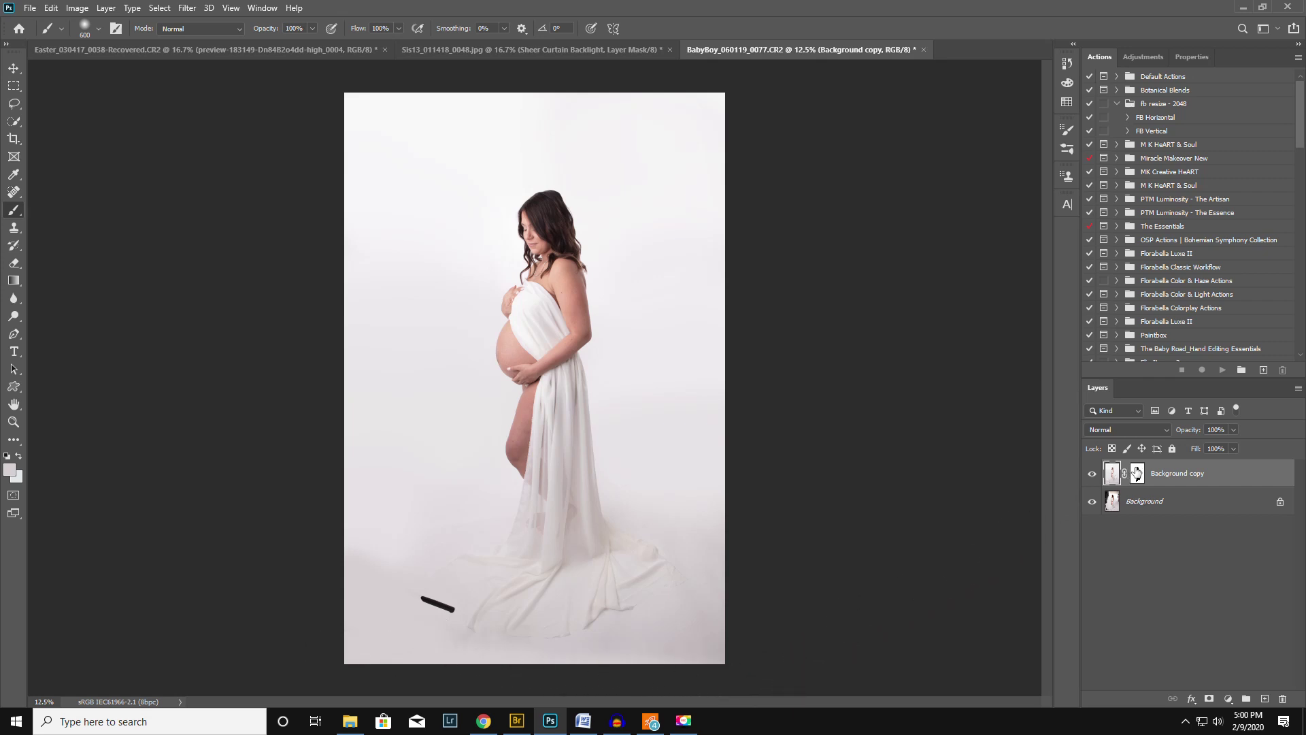
Paint white on the Background copy's mask with a 250-size brush to hide the leftover dark stand tip, and reselect the layer's image.
click(1136, 473)
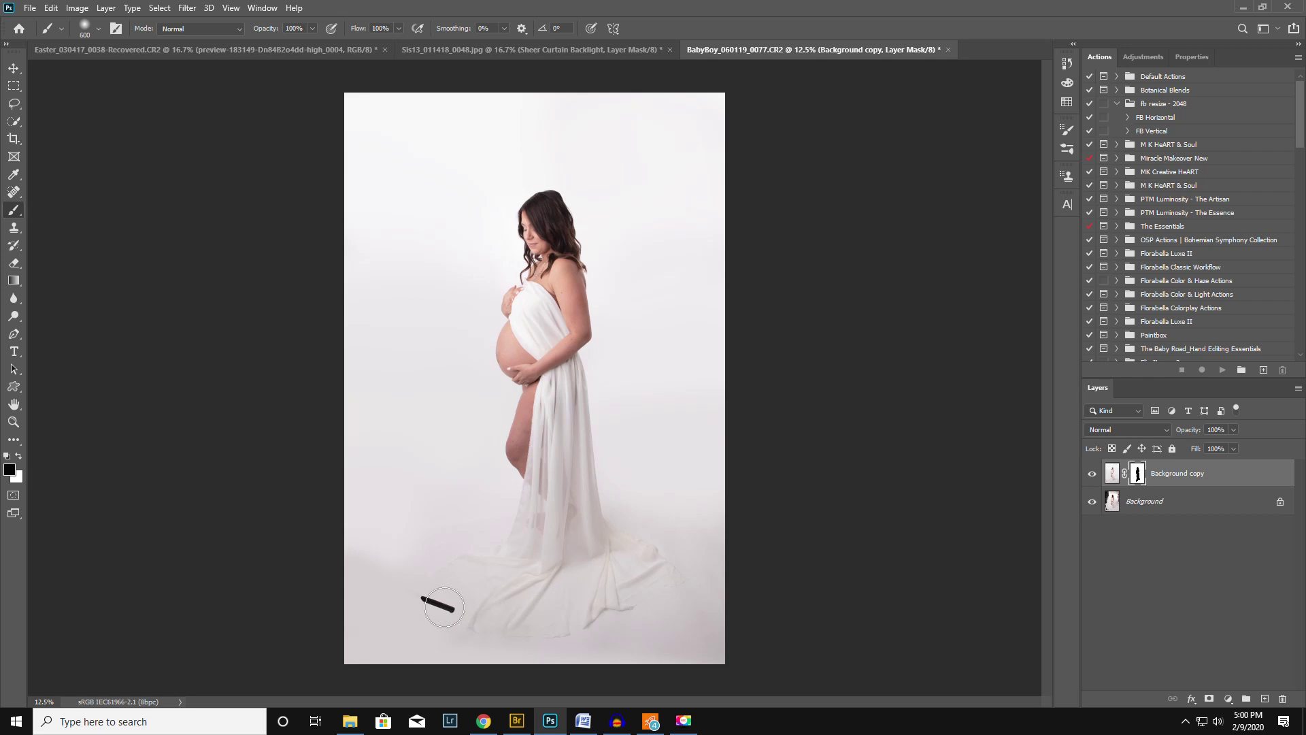
key(bracketleft)
key(bracketleft)
key(bracketleft)
key(bracketleft)
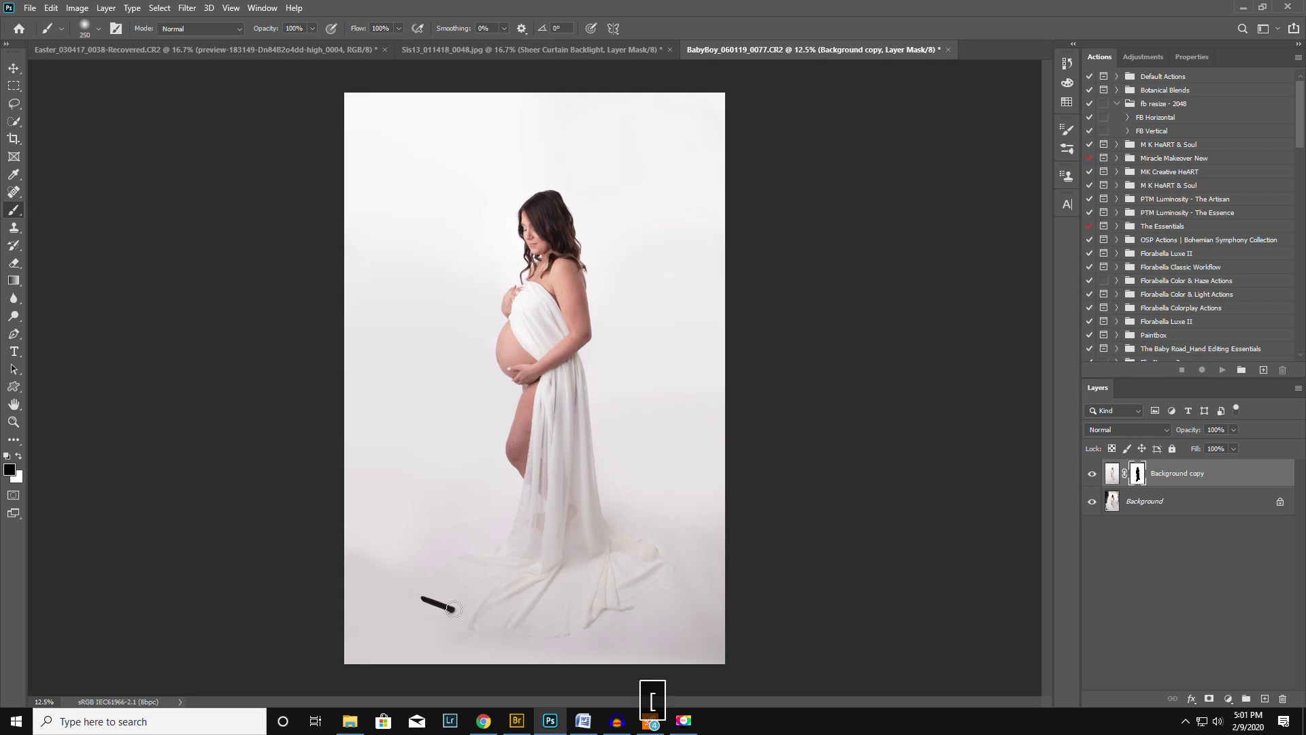
key(x)
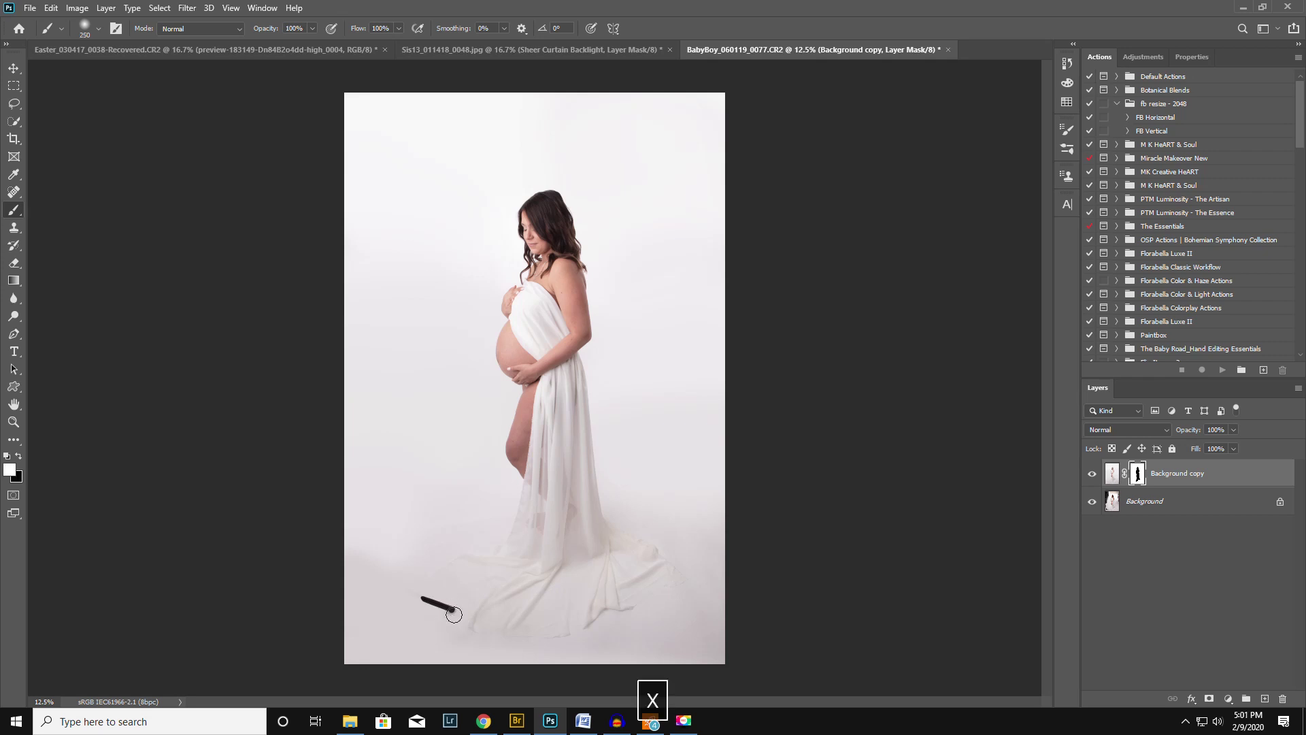
click(1106, 473)
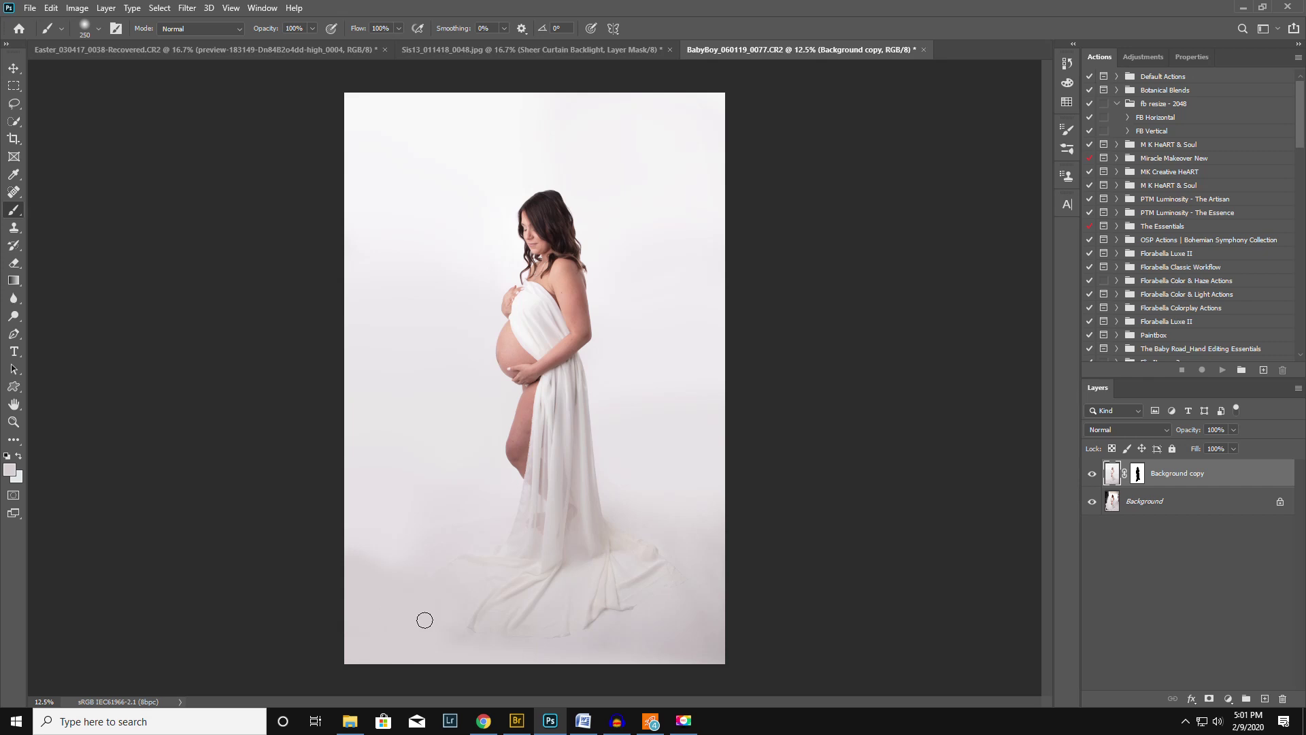
Flatten the retouched image into a single Background layer.
click(1179, 503)
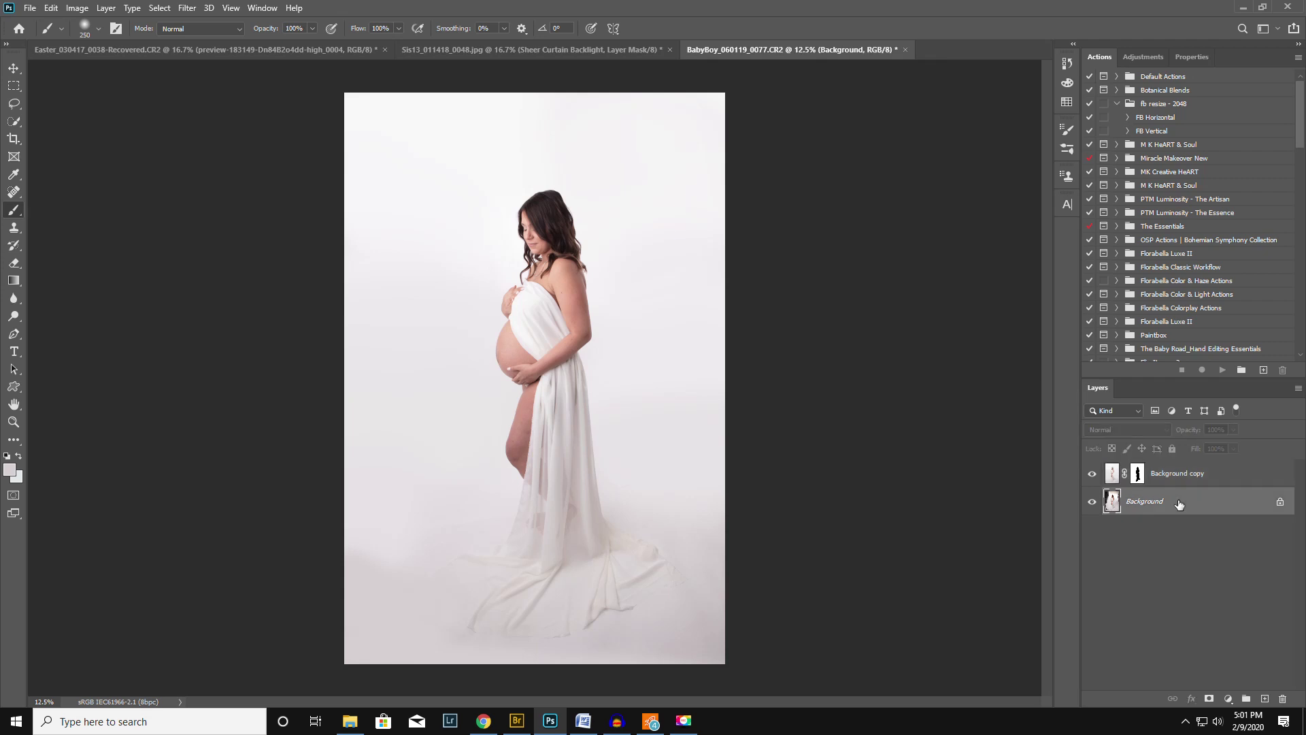
click(1298, 388)
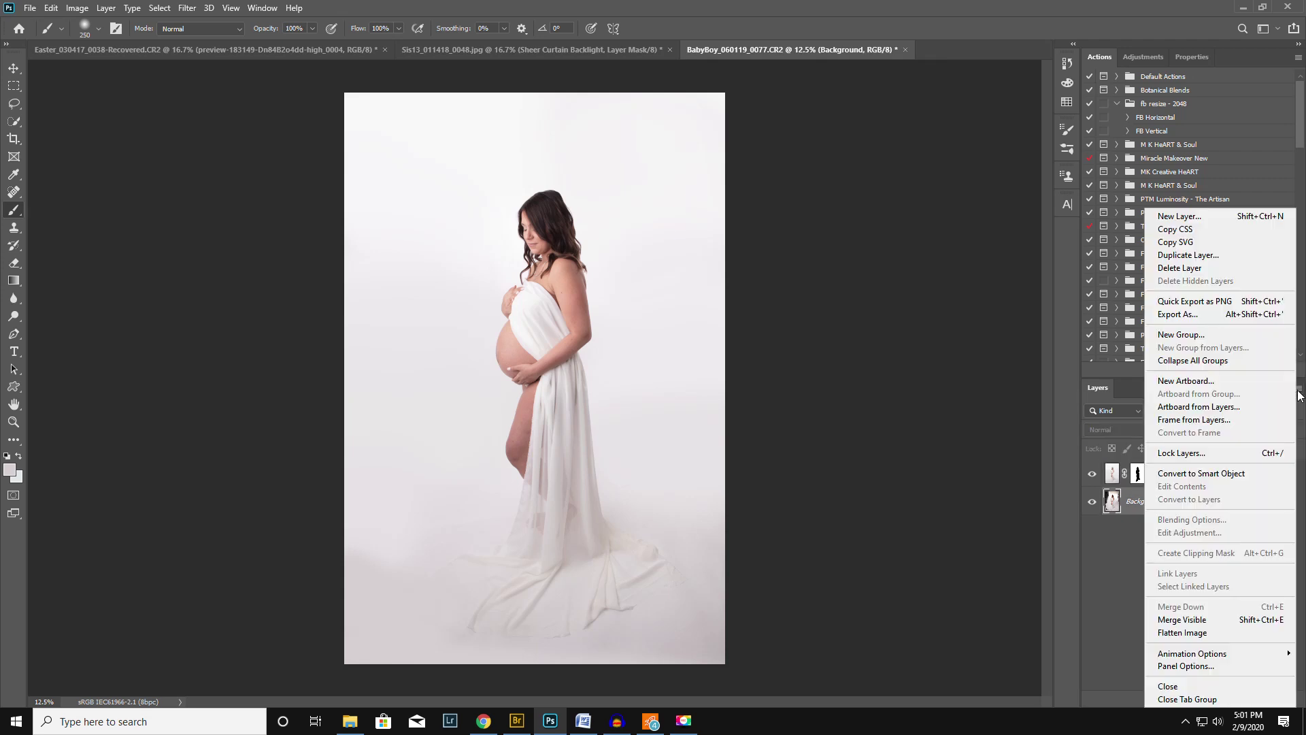
click(1201, 633)
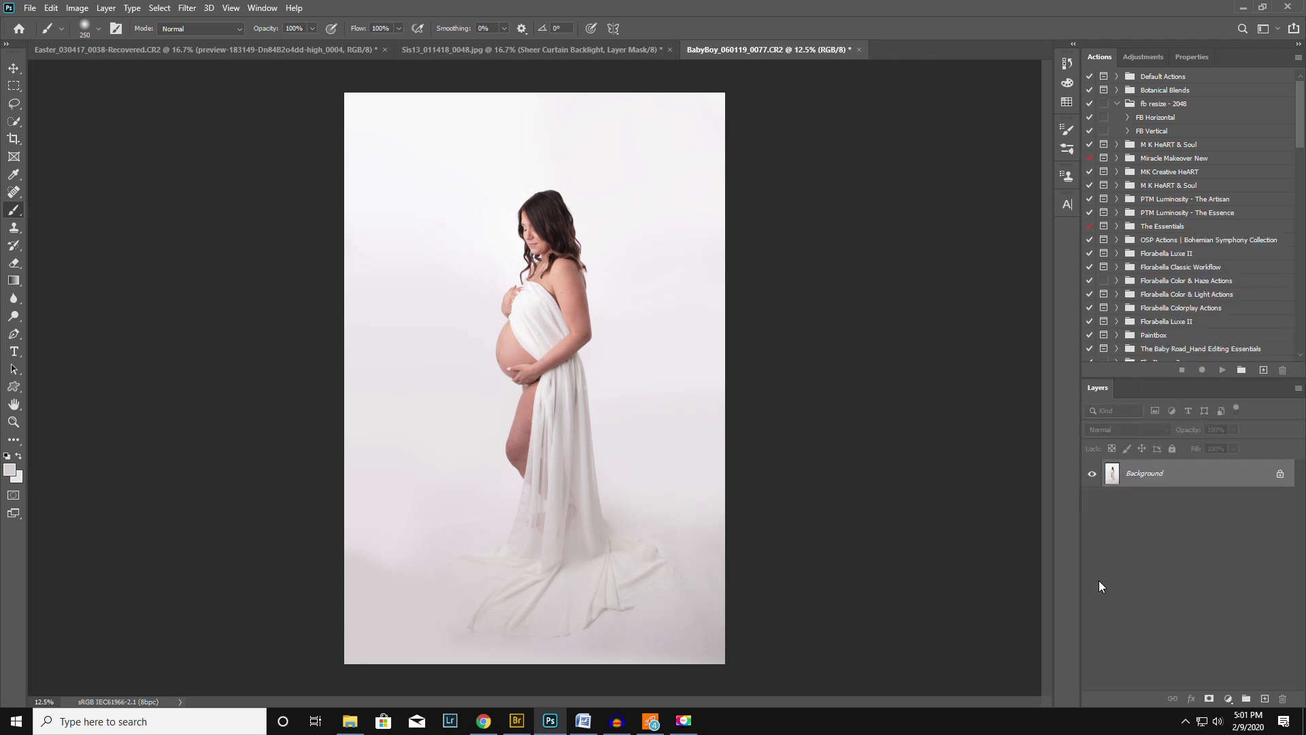
Place Sheer Curtain Backlight Vertical Full Length.png as a linked file and scale it from the upper-left corner to fill the canvas.
click(30, 8)
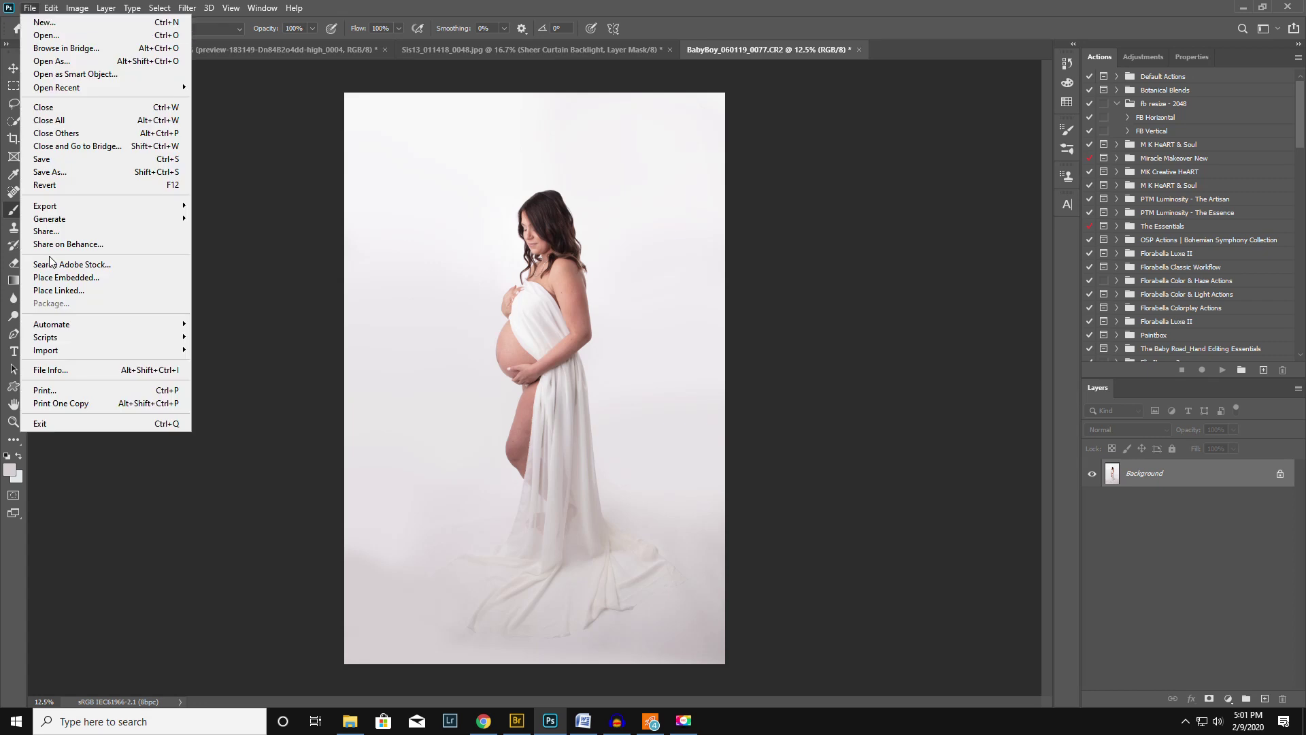
click(95, 291)
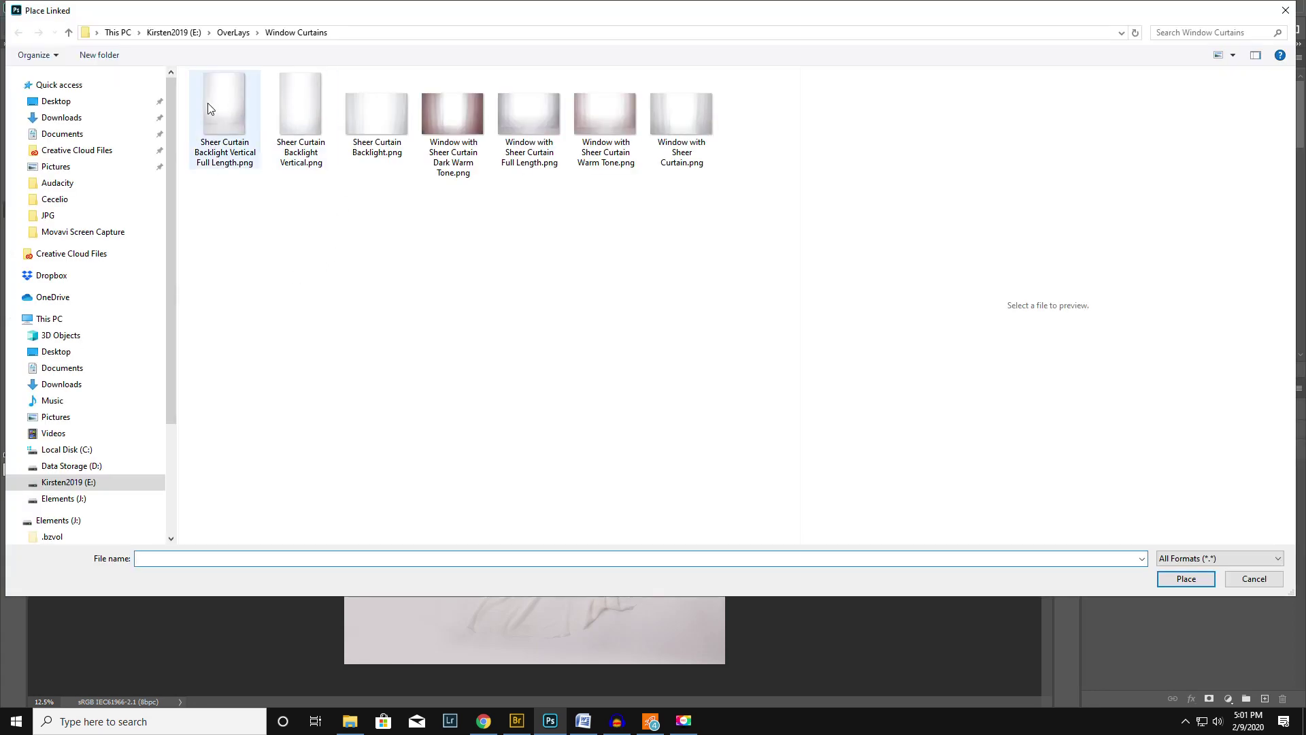
click(220, 107)
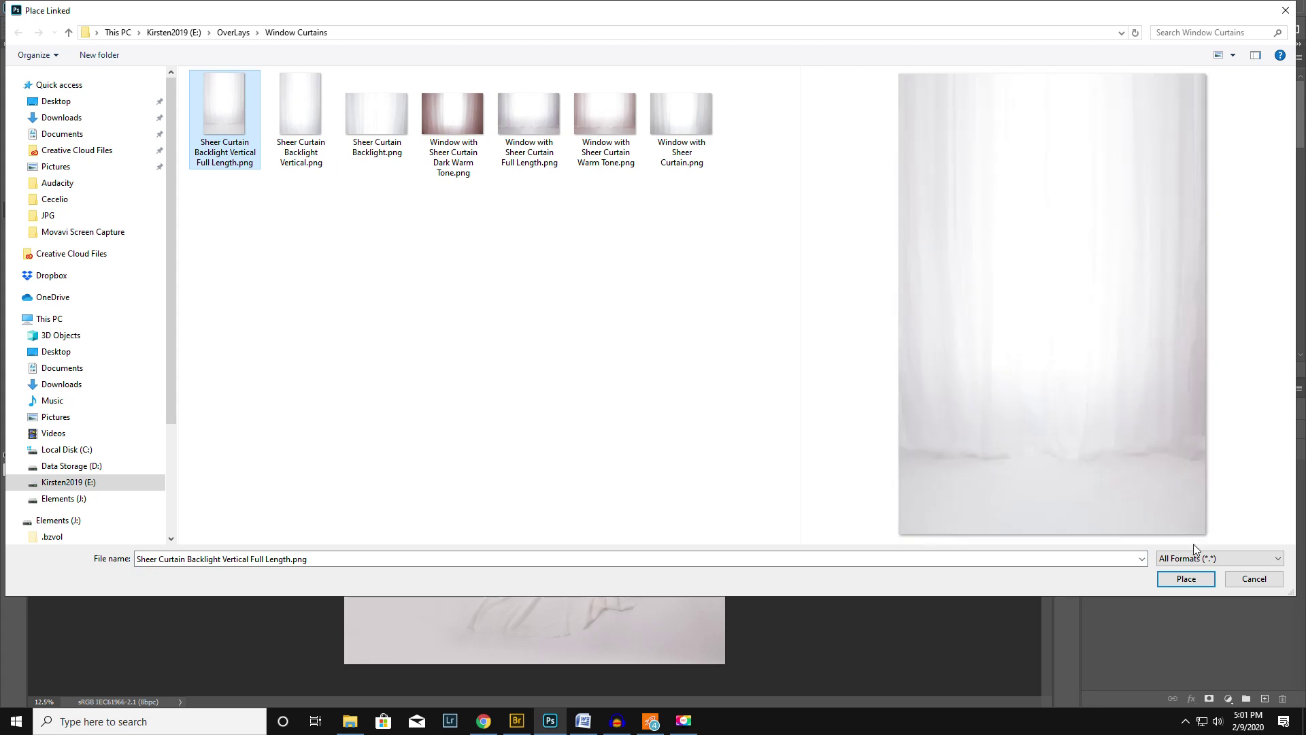
click(1187, 579)
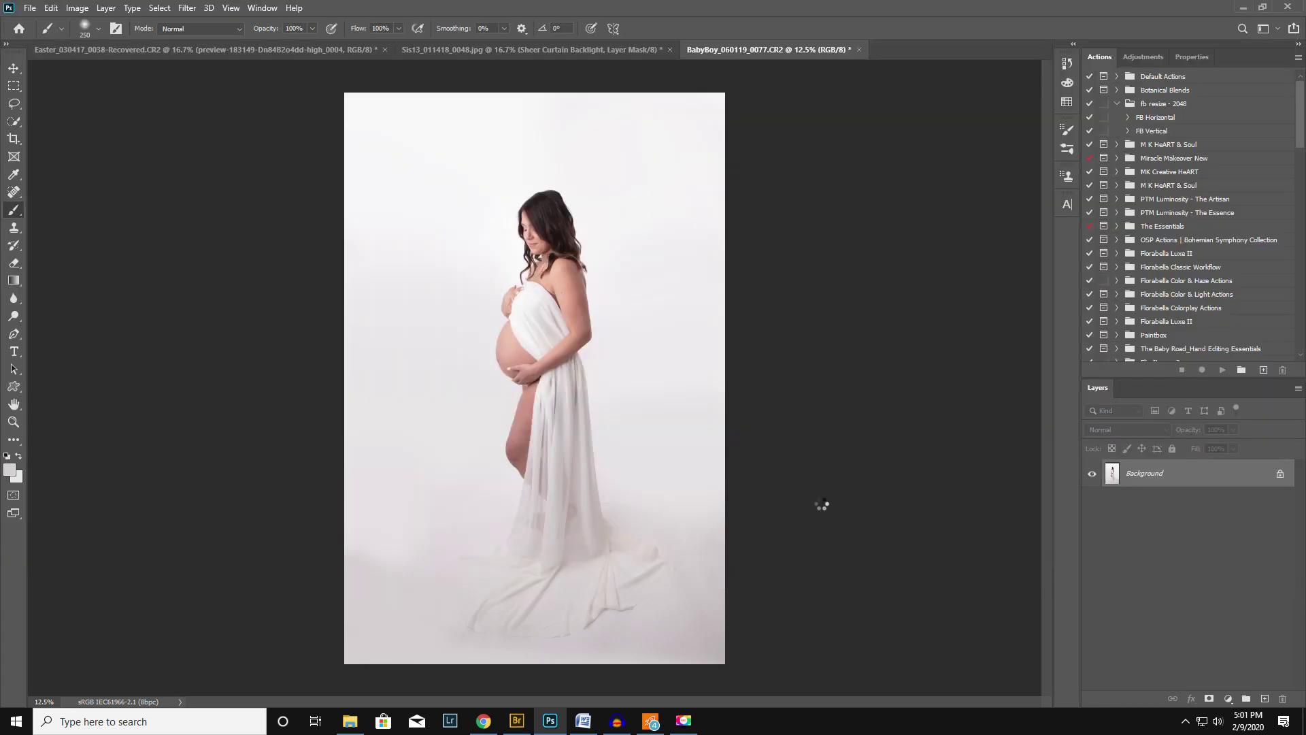
drag(390, 158, 416, 161)
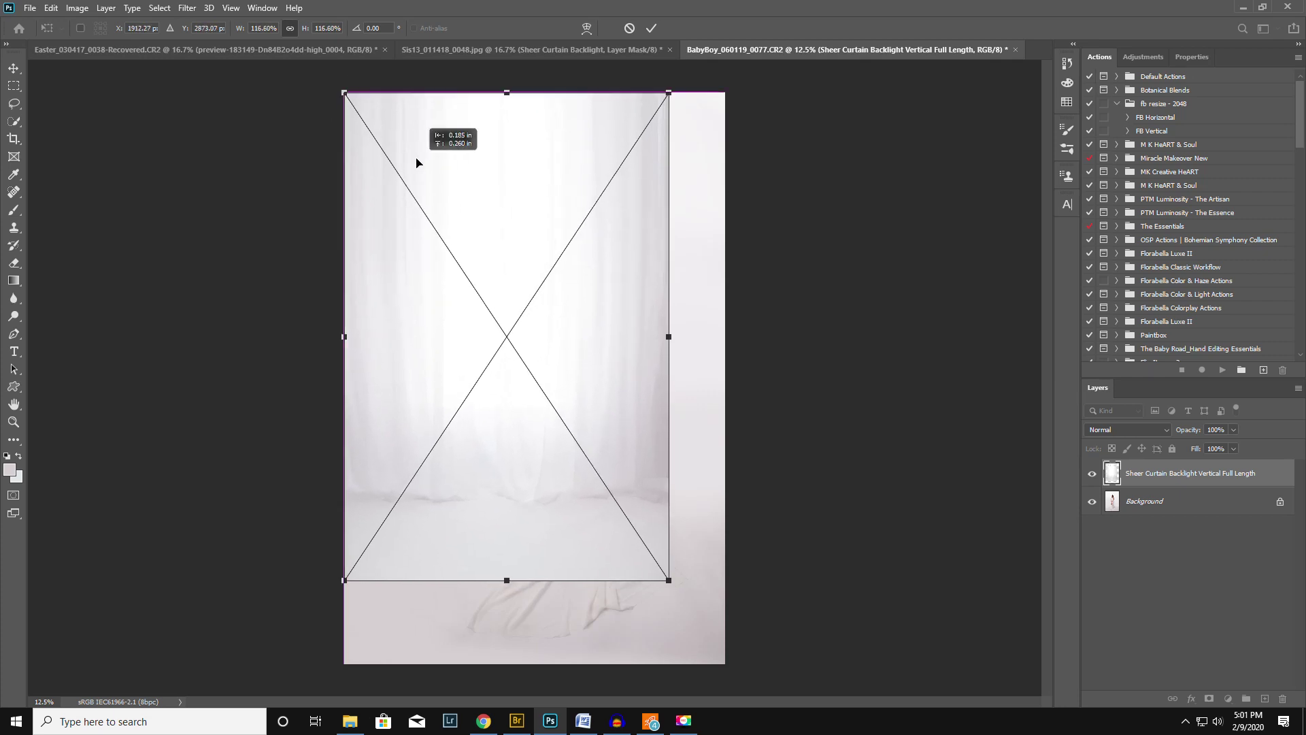
drag(667, 580, 736, 653)
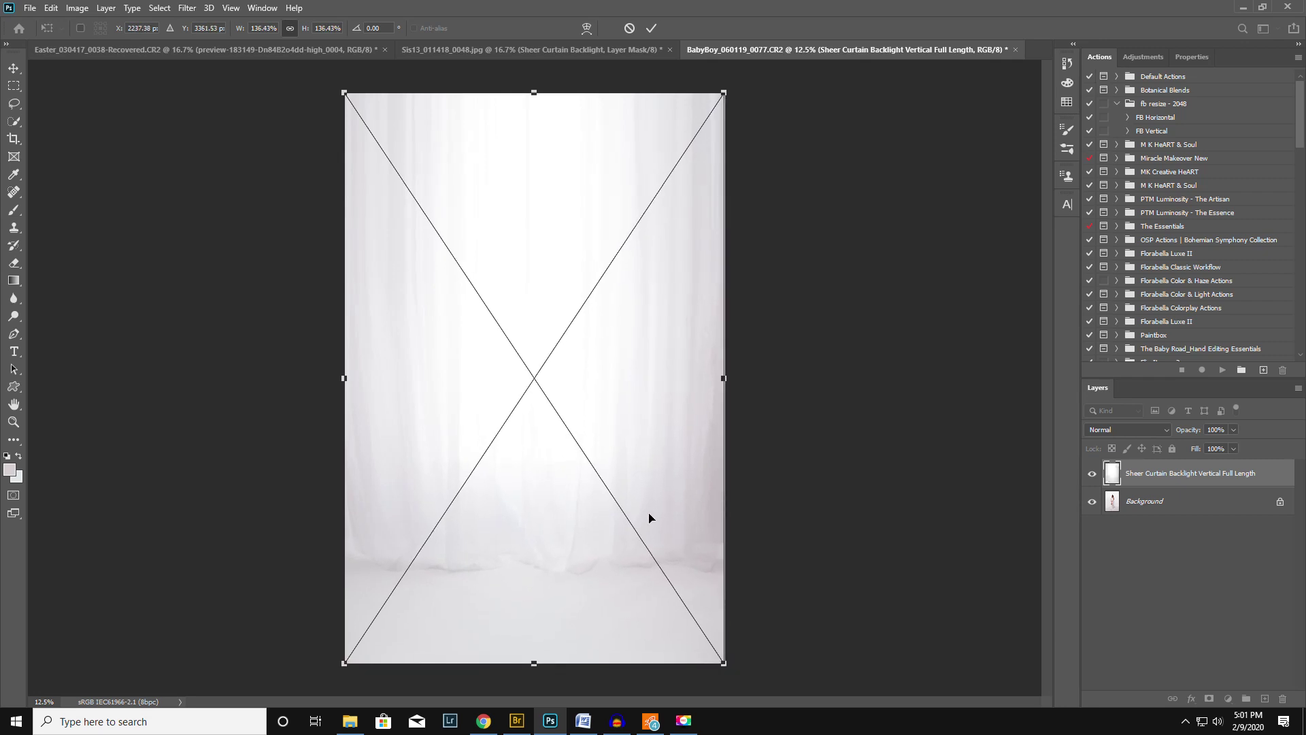
key(b)
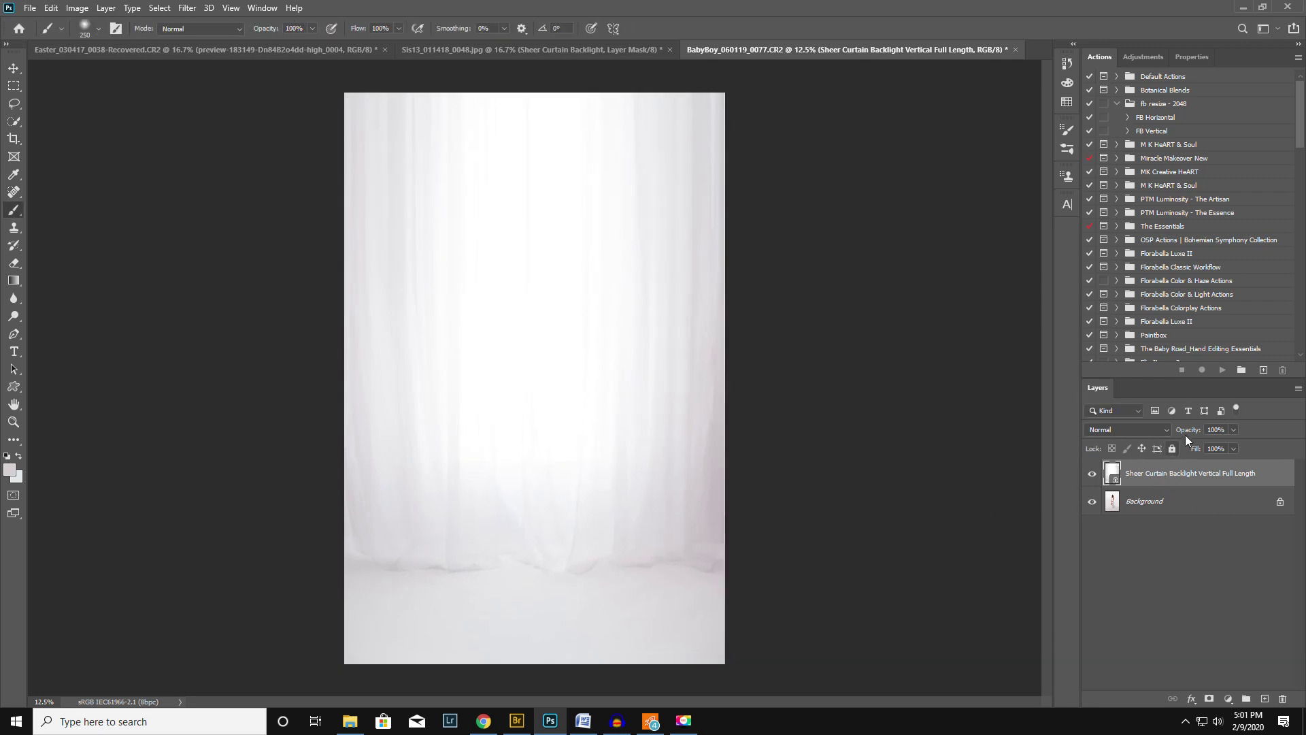
Lower the curtain layer's opacity to 48% and move the overlay up so its hem sits behind the gown.
key(Return)
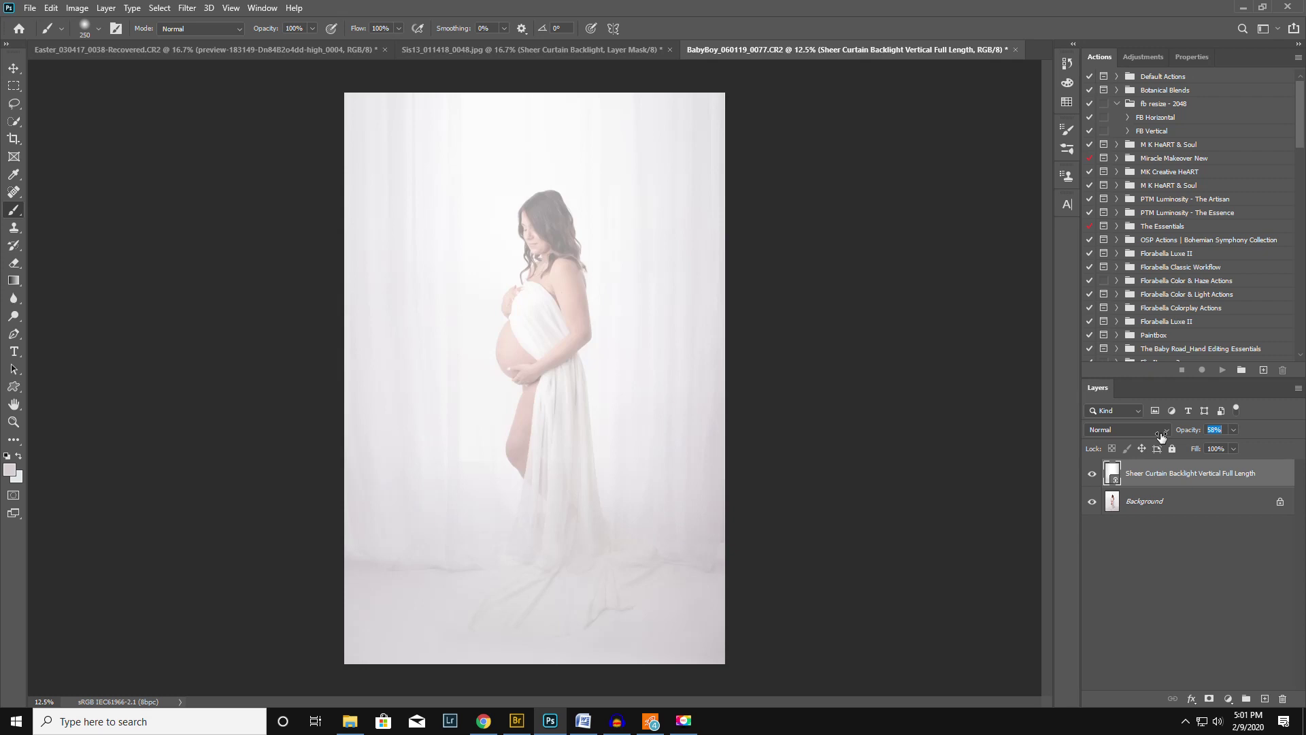
drag(1161, 436, 1154, 439)
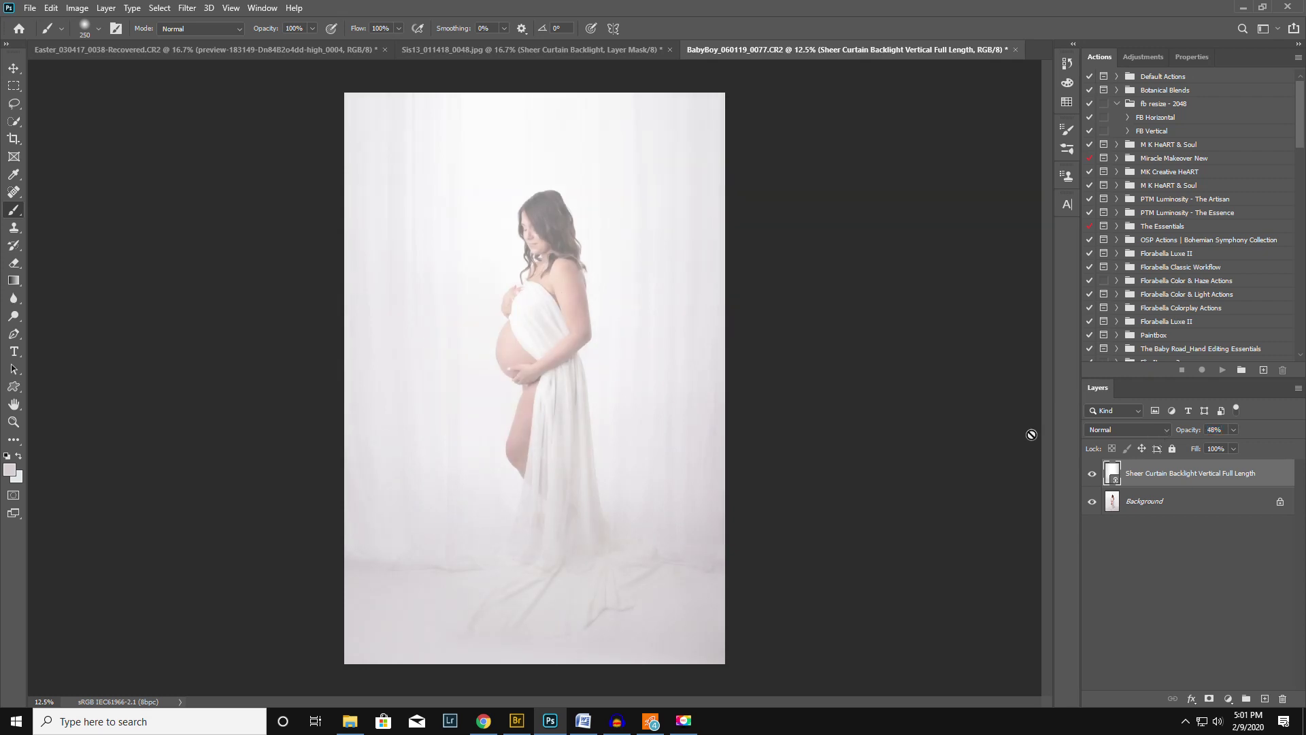
click(13, 68)
drag(528, 443, 529, 343)
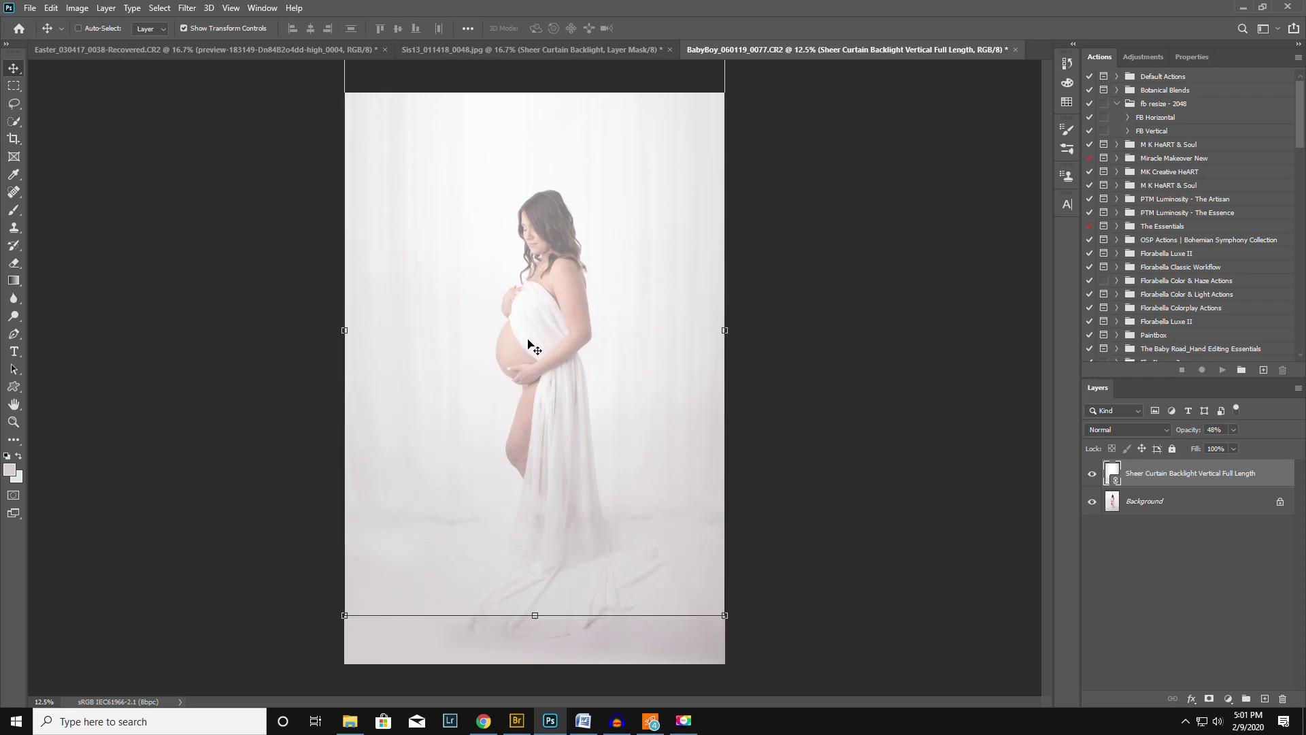
Add a layer mask to the curtain layer and paint black with a 700-size brush over the woman, her gown and the floor.
click(1209, 699)
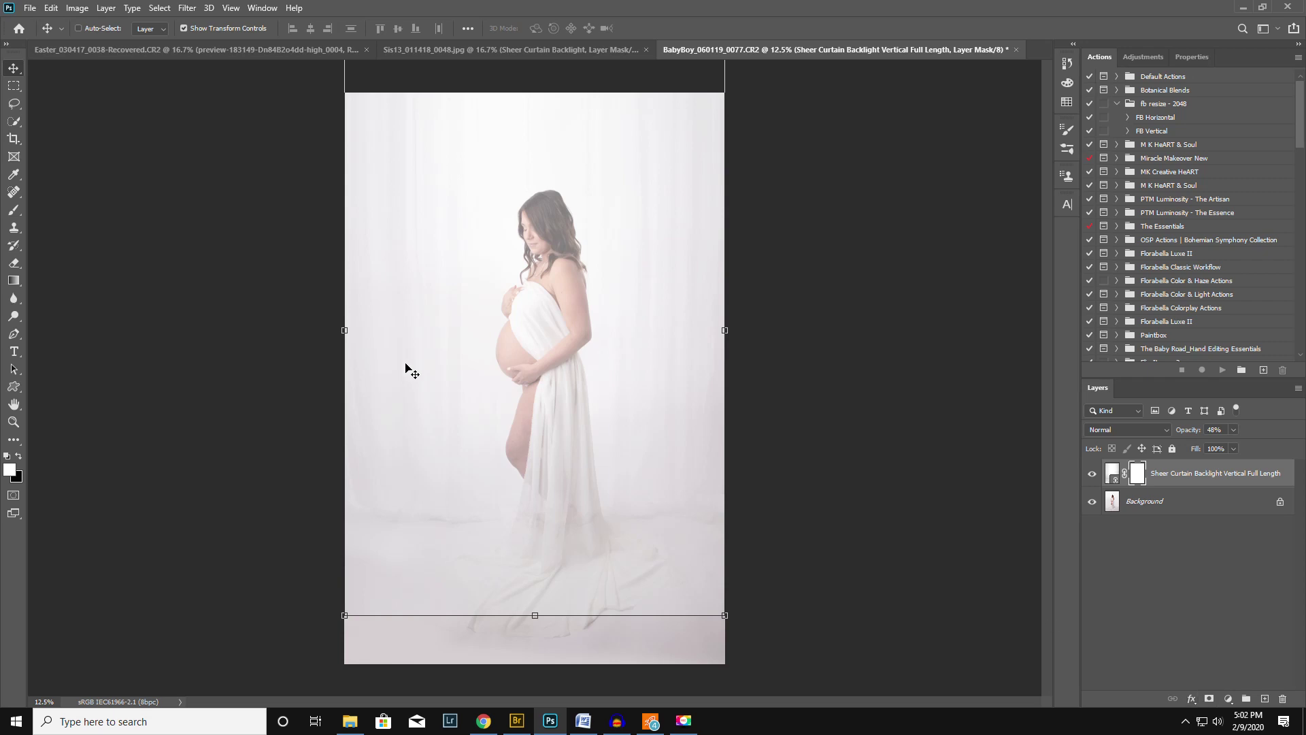
click(13, 211)
key(x)
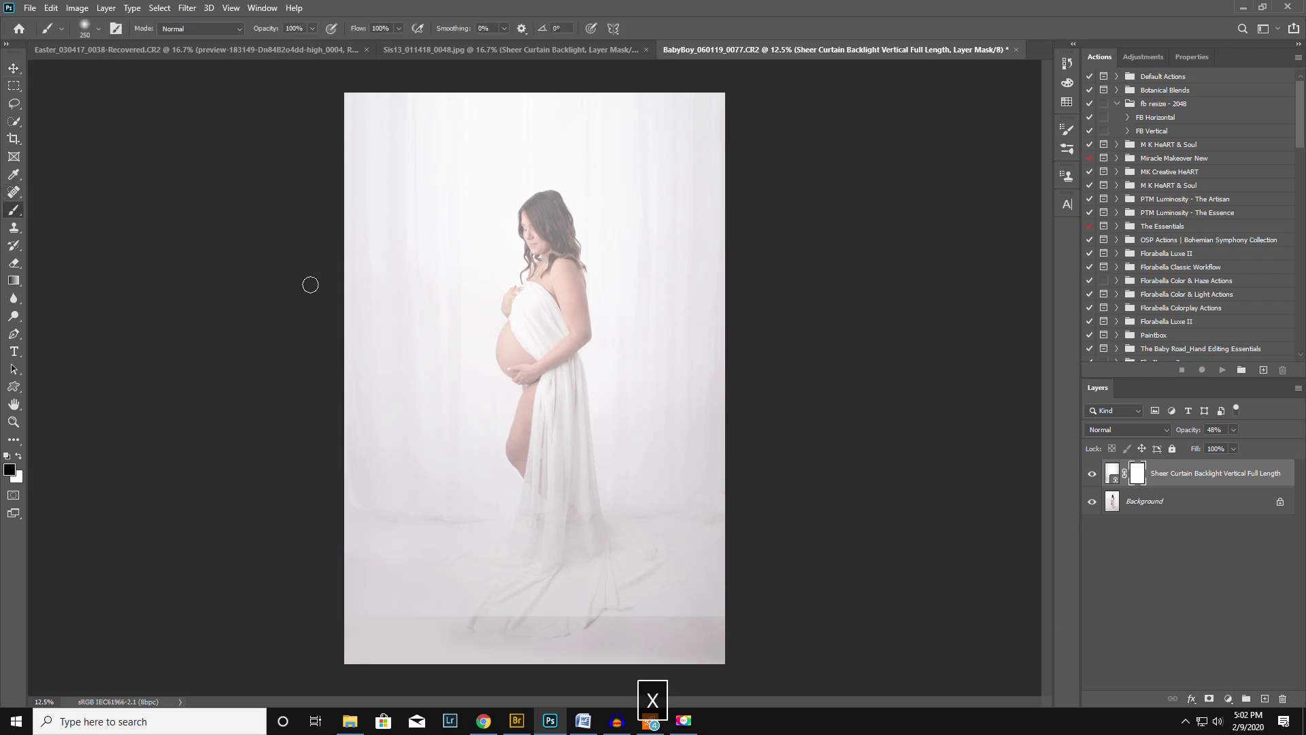
key(bracketright)
key(bracketright)
key(bracketright)
key(bracketright)
key(bracketright)
mouse_move(538, 255)
mouse_down()
mouse_move(545, 207)
mouse_move(532, 225)
mouse_move(553, 266)
mouse_move(550, 230)
mouse_move(559, 249)
mouse_move(573, 329)
mouse_move(559, 351)
mouse_move(542, 269)
mouse_move(532, 309)
mouse_move(516, 308)
mouse_move(515, 358)
mouse_move(567, 364)
mouse_move(560, 345)
mouse_move(560, 492)
mouse_move(543, 366)
mouse_move(525, 459)
mouse_move(556, 504)
mouse_move(525, 589)
mouse_move(472, 632)
mouse_move(522, 566)
mouse_move(470, 575)
mouse_move(527, 591)
mouse_move(491, 611)
mouse_move(381, 616)
mouse_move(299, 644)
mouse_move(596, 652)
mouse_move(724, 623)
mouse_move(547, 615)
mouse_move(618, 608)
mouse_move(650, 565)
mouse_move(615, 551)
mouse_move(645, 580)
mouse_move(553, 583)
mouse_move(607, 581)
mouse_move(571, 501)
mouse_move(562, 417)
mouse_move(563, 547)
mouse_move(516, 581)
mouse_move(490, 563)
mouse_move(578, 592)
mouse_move(638, 586)
mouse_move(661, 606)
mouse_move(537, 621)
mouse_move(476, 565)
mouse_move(467, 626)
mouse_move(402, 647)
mouse_up()
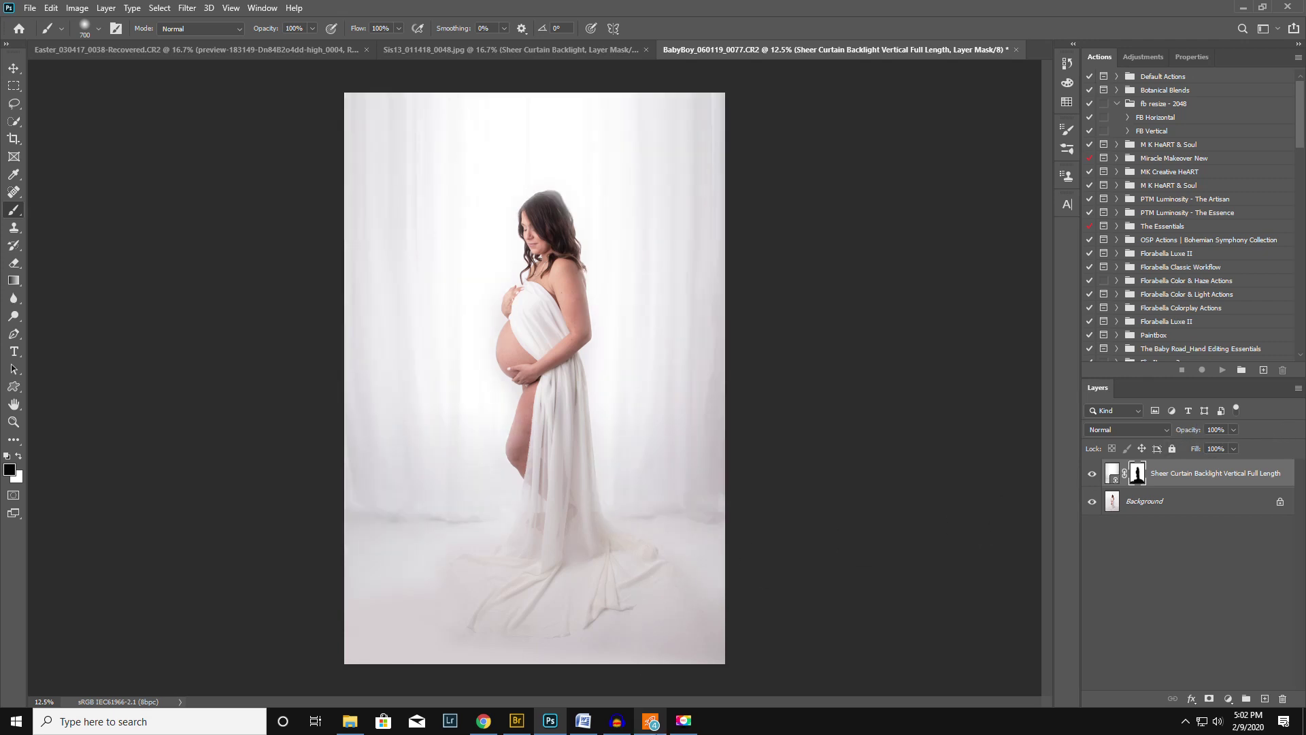
Paint white on the curtain mask at the floor's lower-right edge, and return the foreground color to black.
key(x)
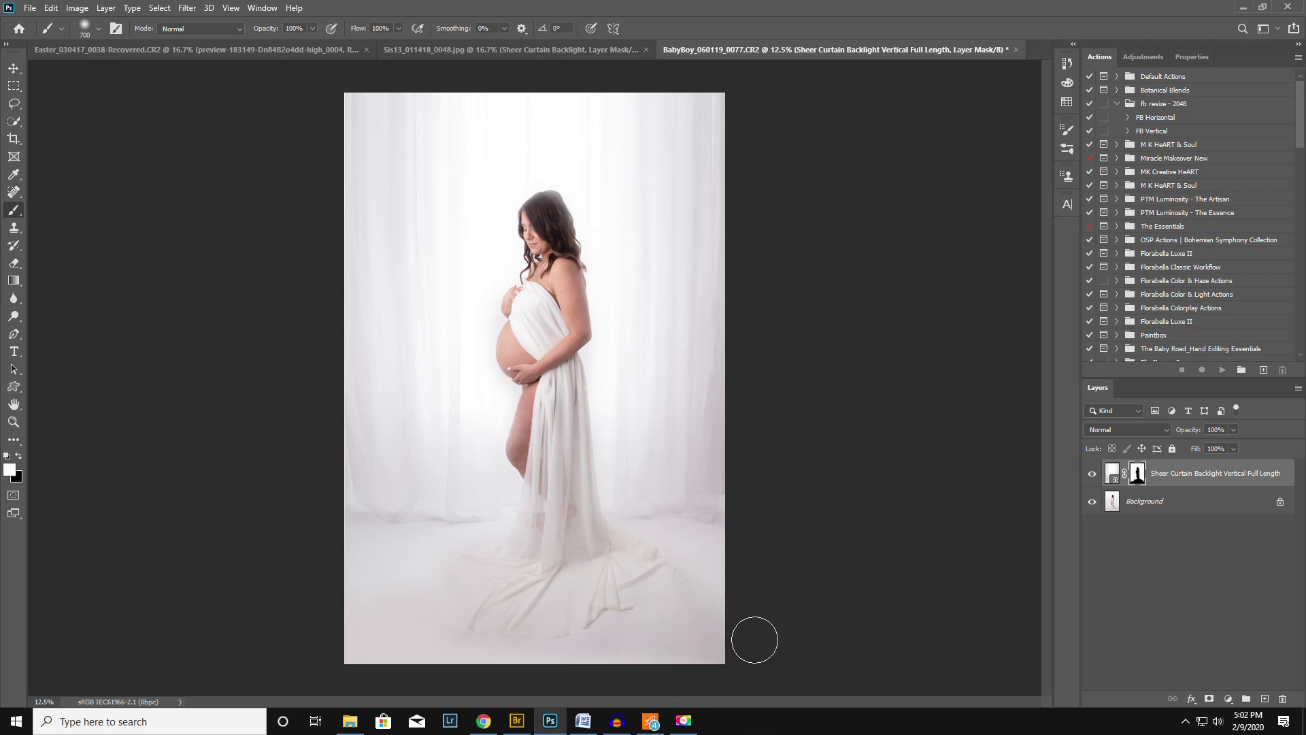
drag(701, 628, 729, 624)
key(x)
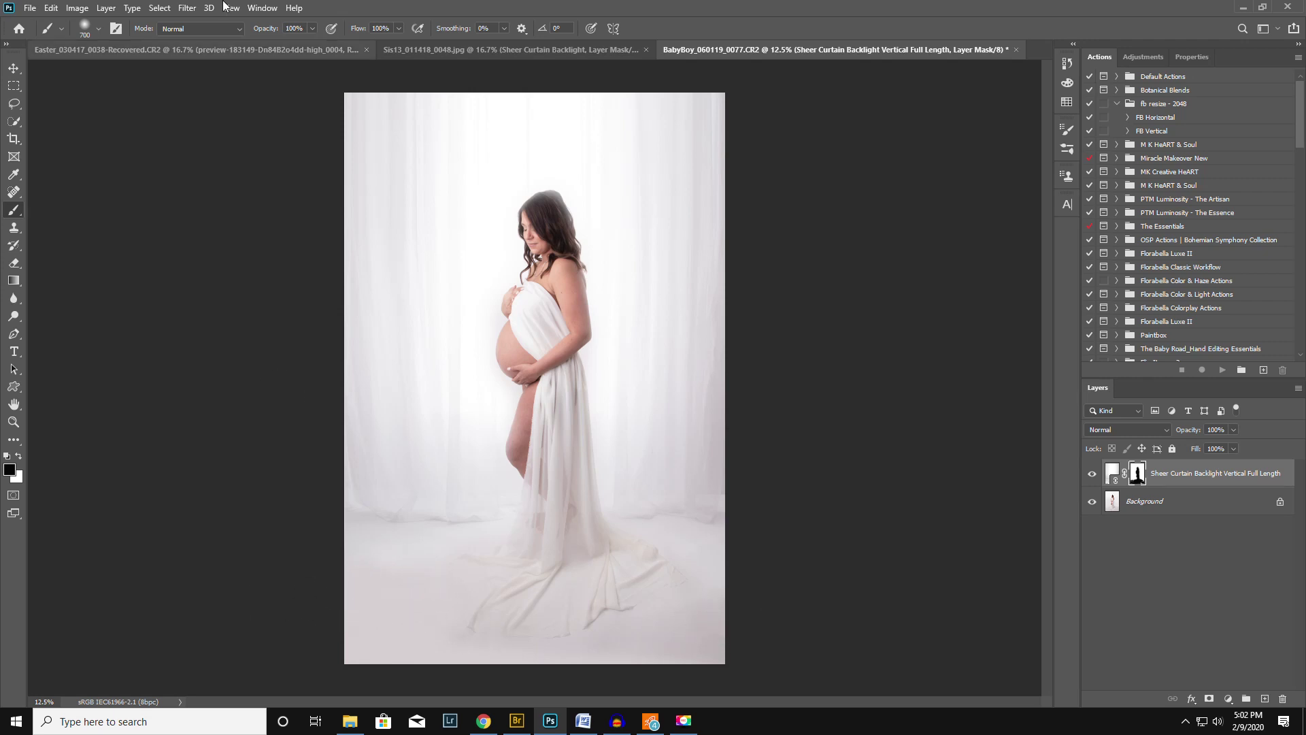
Compare the image with and without the curtain, and mask the remaining haze off the woman's hair and upper body at 100% brush opacity.
key(Return)
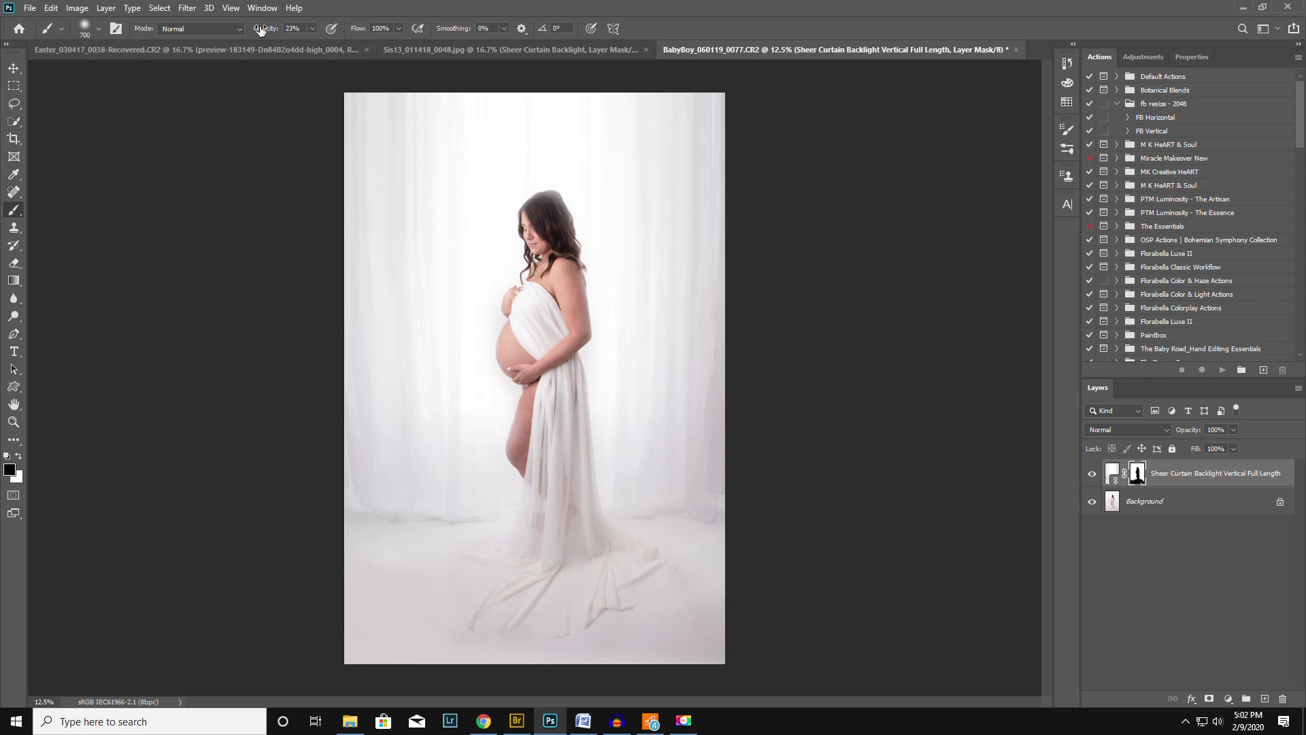
key(Return)
click(1093, 474)
click(1092, 474)
click(552, 208)
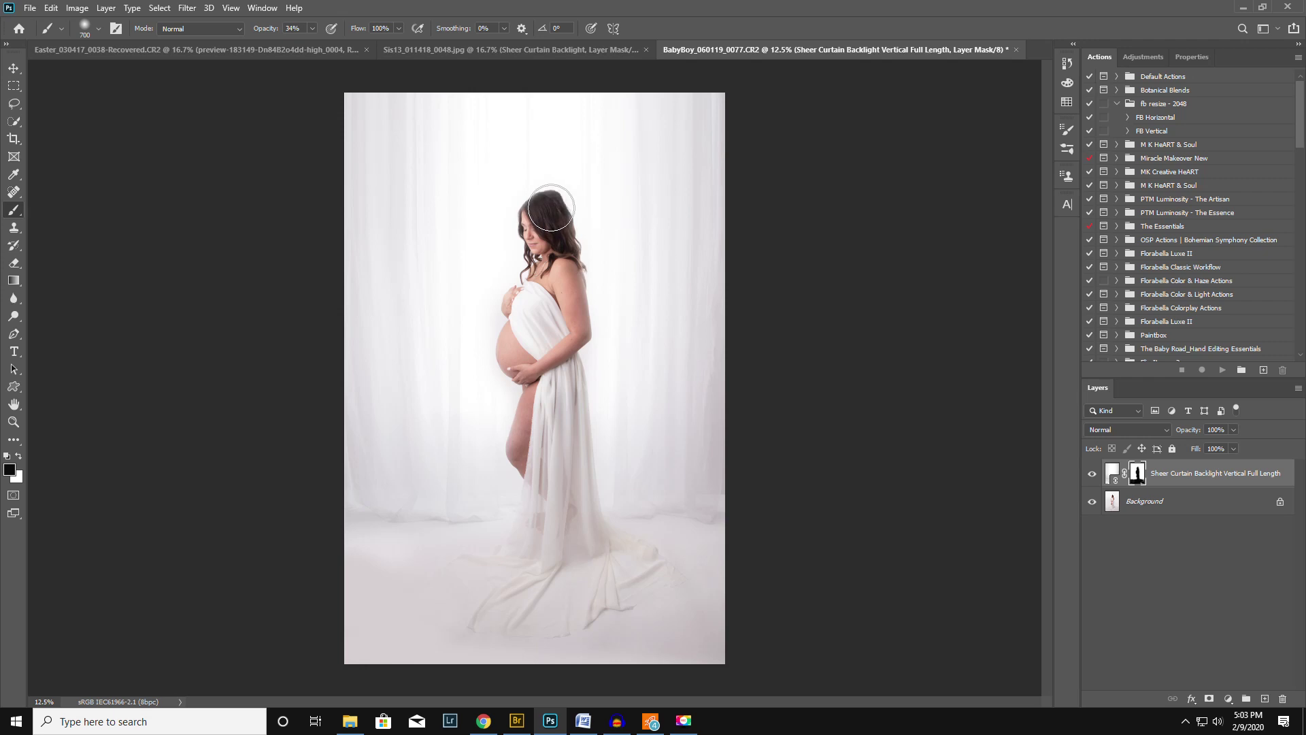
drag(265, 28, 512, 70)
mouse_move(558, 206)
mouse_down()
mouse_move(517, 309)
mouse_move(523, 342)
mouse_up()
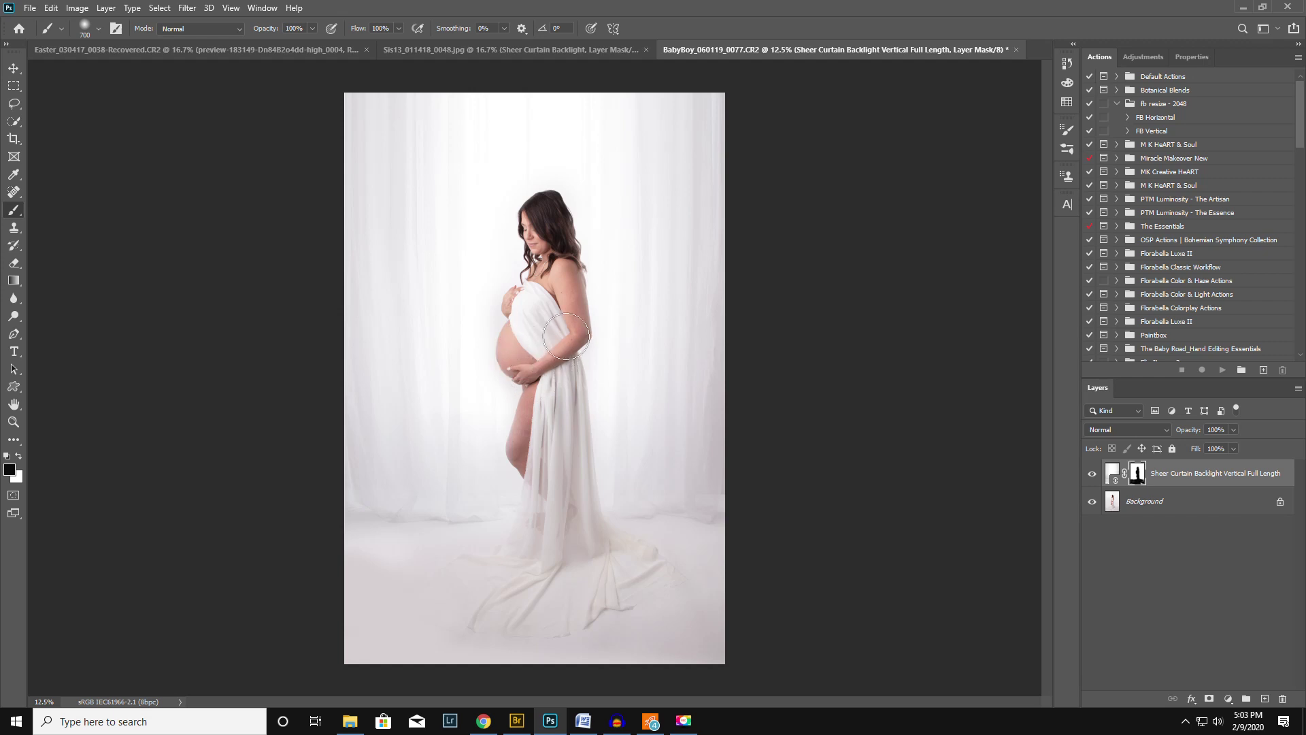
Soften the curtain mask around the woman and her gown using a 1700-size black brush at 24% opacity.
key(bracketright)
key(bracketright)
key(bracketright)
key(bracketright)
key(Return)
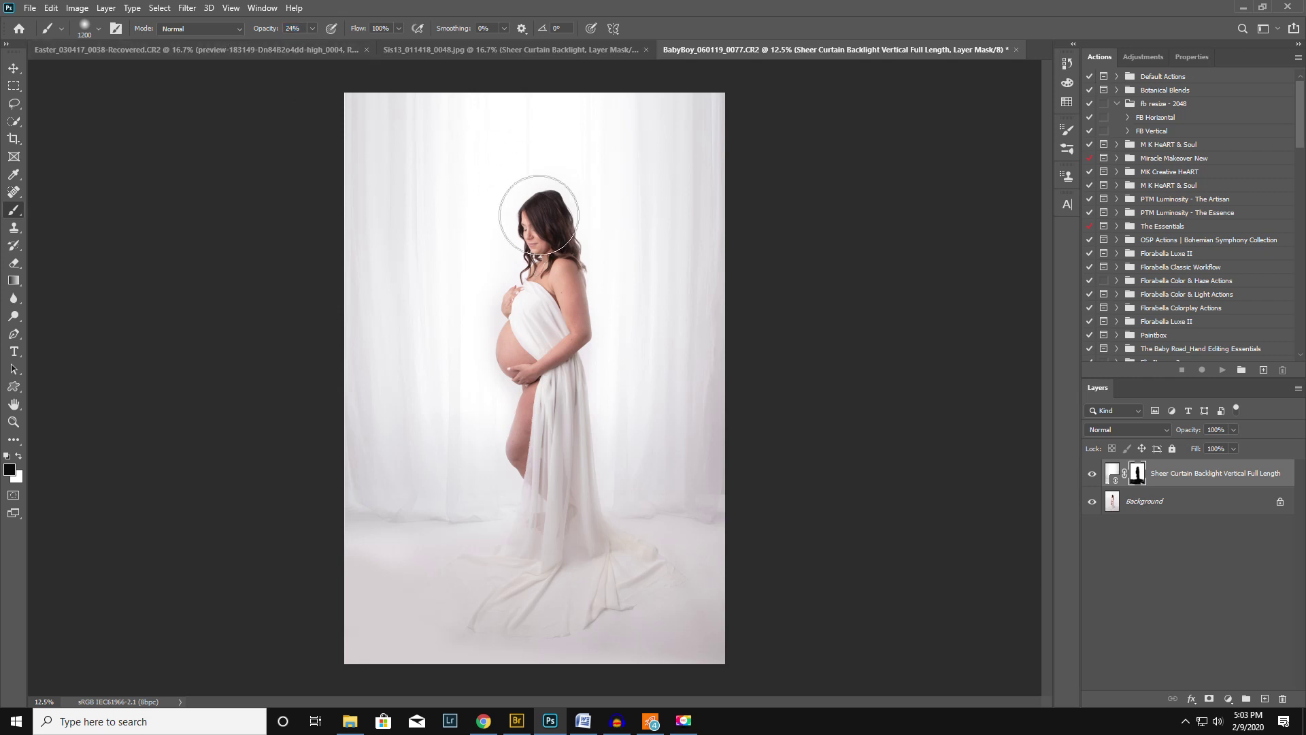
key(bracketright)
key(bracketright)
key(bracketright)
key(bracketright)
key(bracketright)
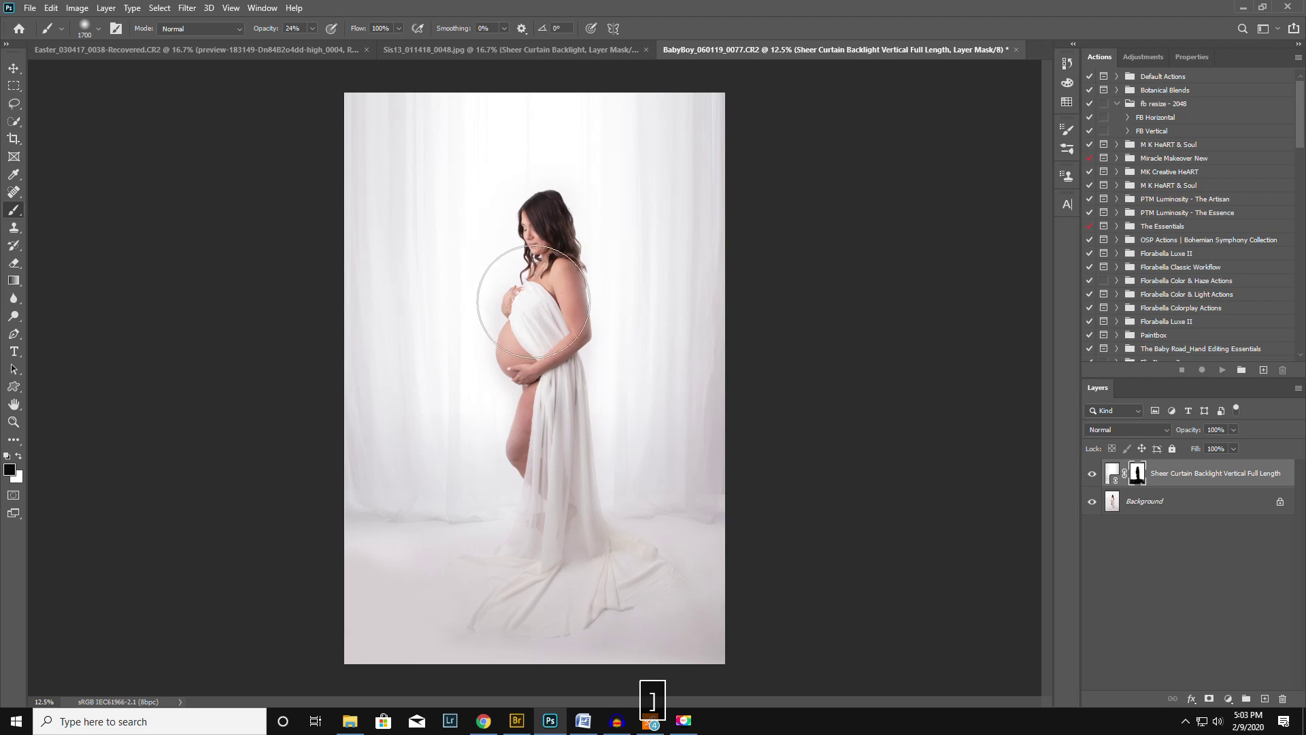
mouse_move(525, 396)
mouse_down()
mouse_move(554, 405)
mouse_move(575, 299)
mouse_move(598, 315)
mouse_move(541, 461)
mouse_move(560, 496)
mouse_move(487, 338)
mouse_move(563, 320)
mouse_move(519, 161)
mouse_move(449, 252)
mouse_move(598, 379)
mouse_move(603, 426)
mouse_move(598, 472)
mouse_move(499, 541)
mouse_move(487, 612)
mouse_move(443, 548)
mouse_move(140, 583)
mouse_move(666, 647)
mouse_up()
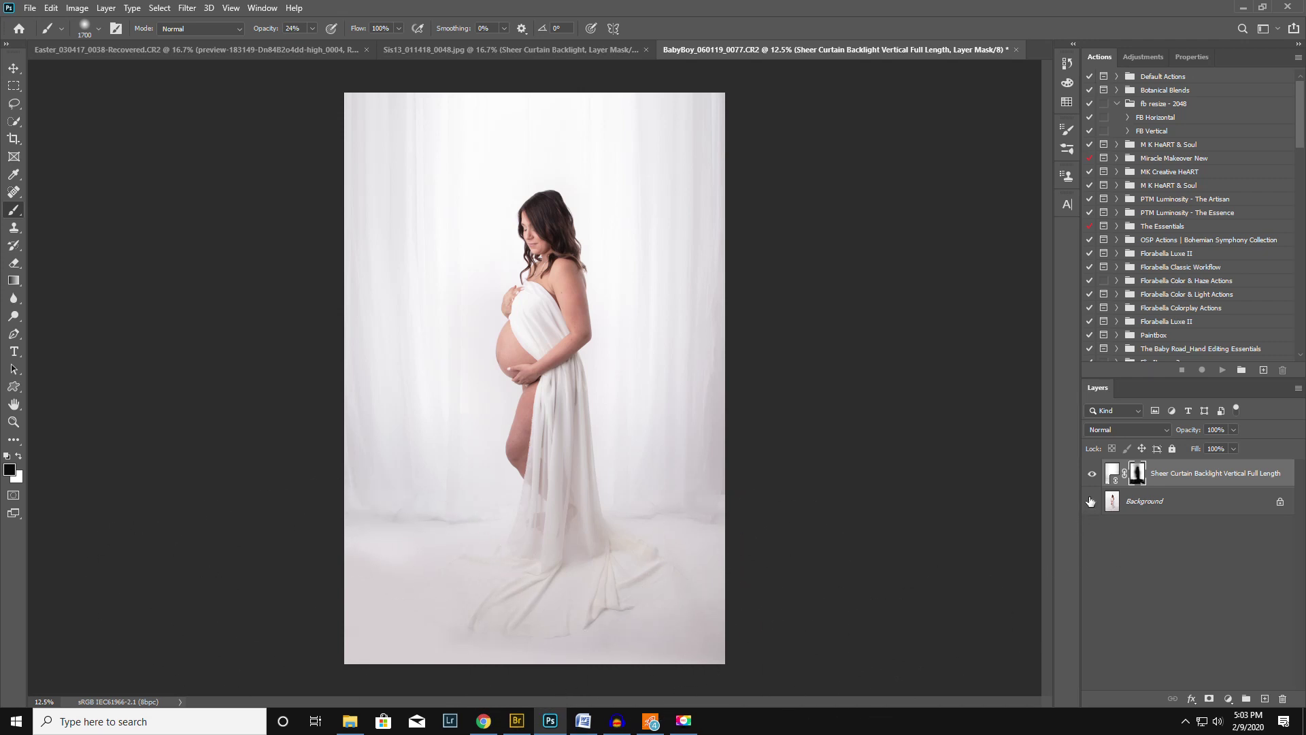
Toggle the curtain layer's visibility repeatedly to compare the portrait with and without the overlay.
click(1093, 474)
click(1093, 473)
click(1093, 474)
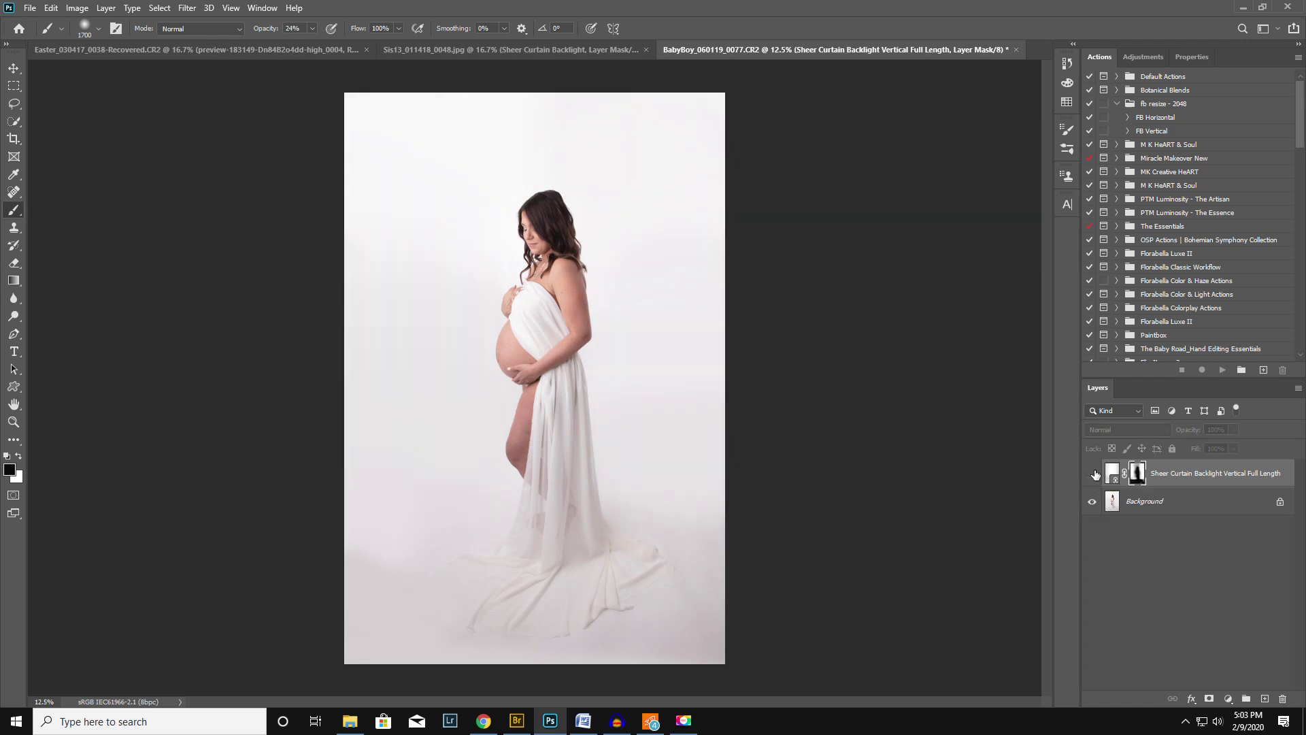
click(1093, 473)
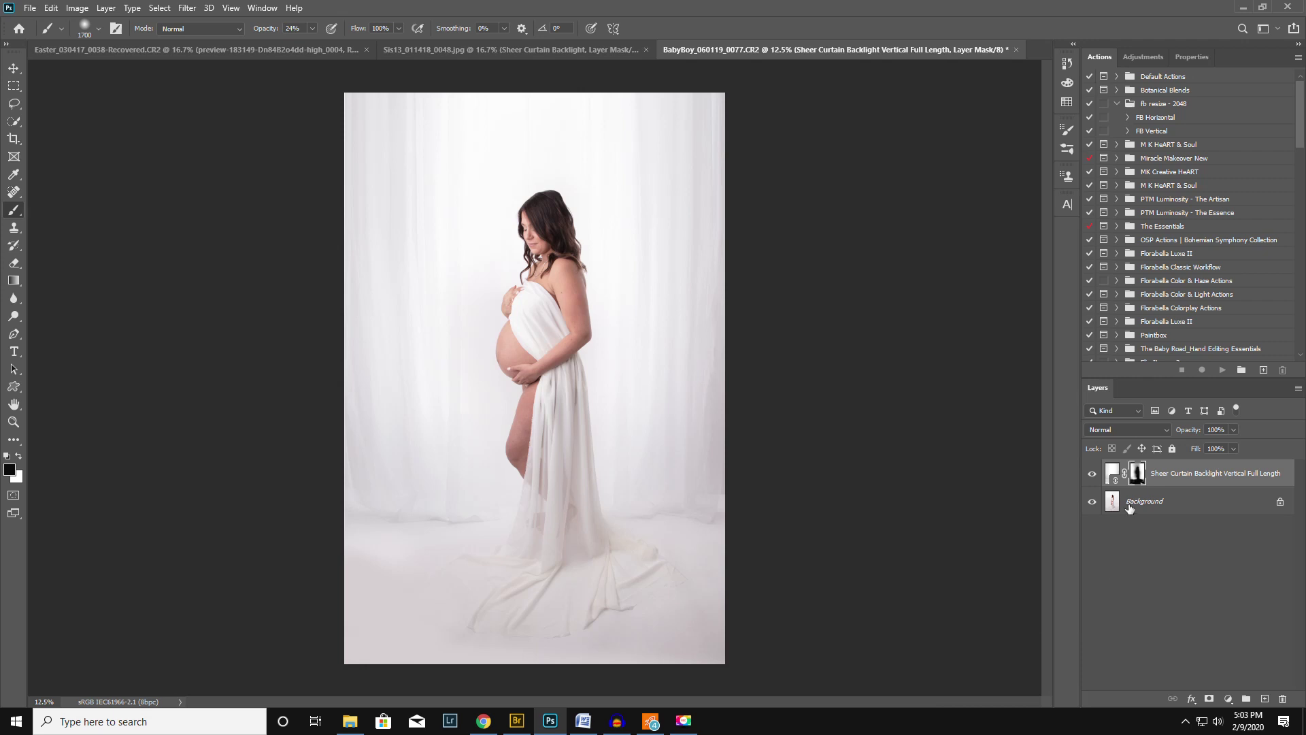
click(1091, 474)
click(1090, 474)
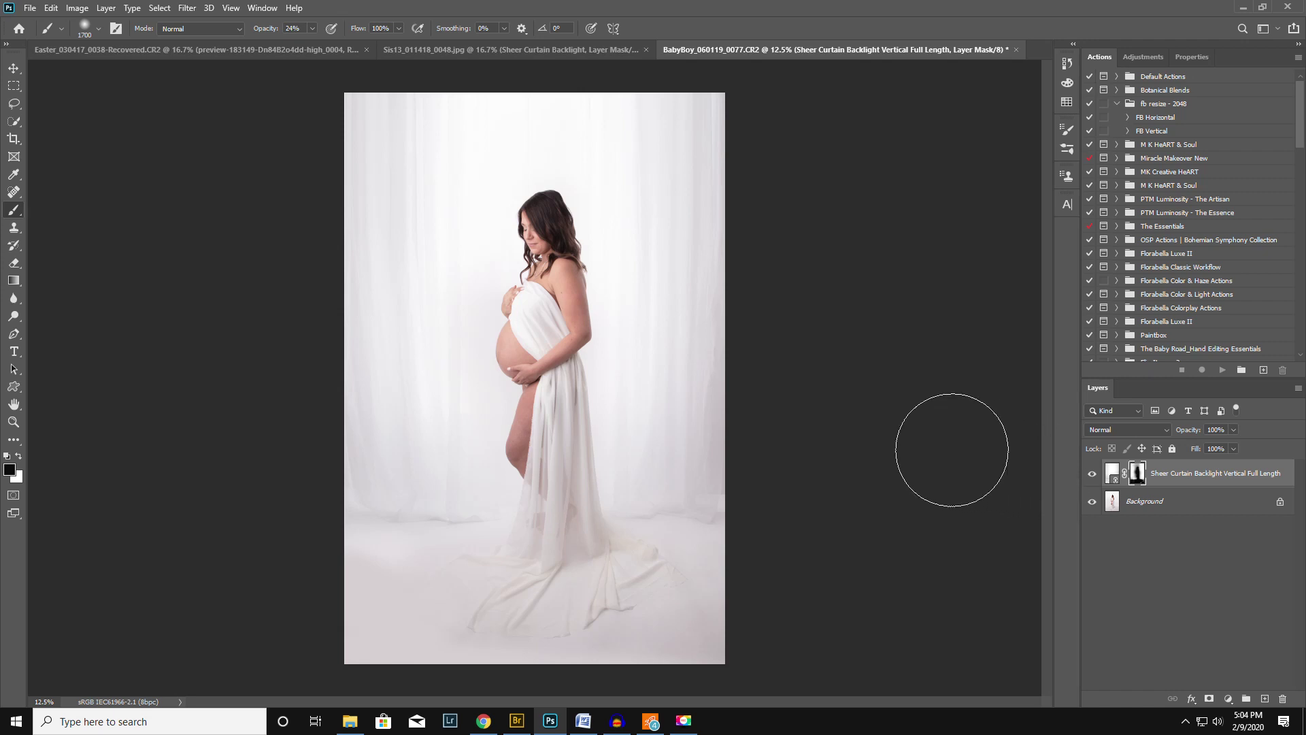